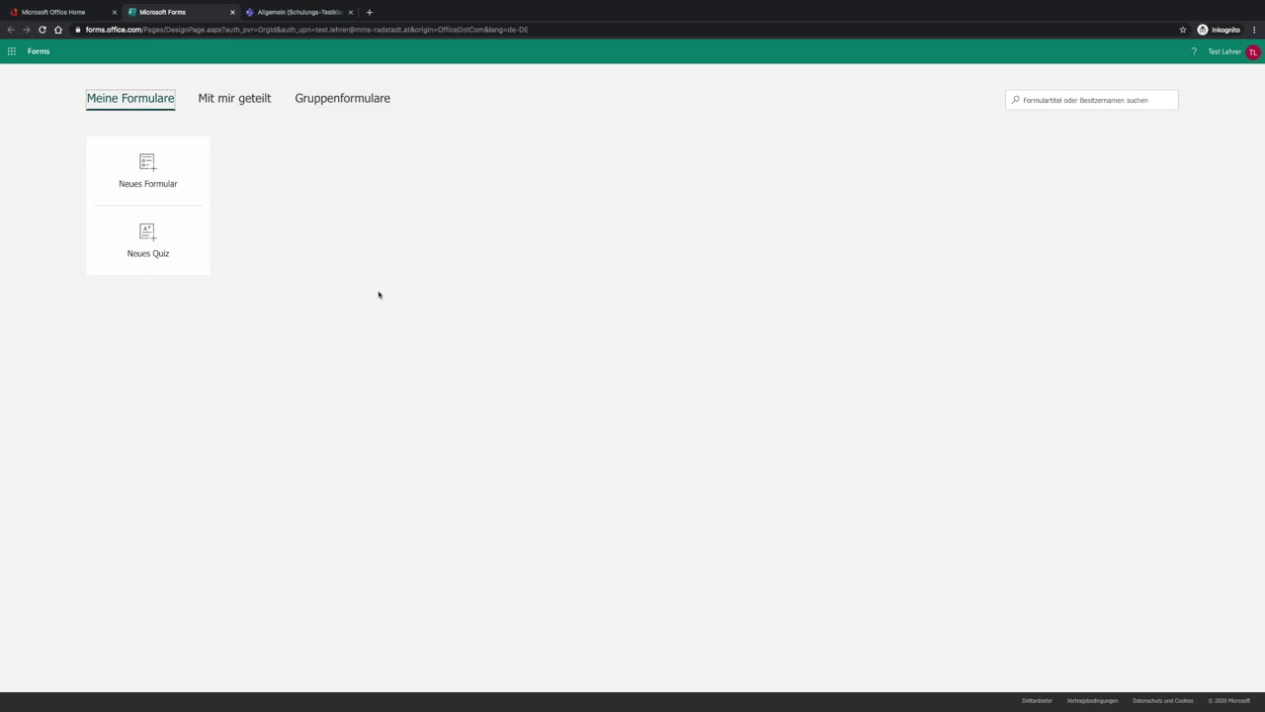
Create a new quiz and title it "Längenmaße"
{"action": "left_click", "coordinate": [146, 243]}
{"action": "left_click", "coordinate": [488, 168]}
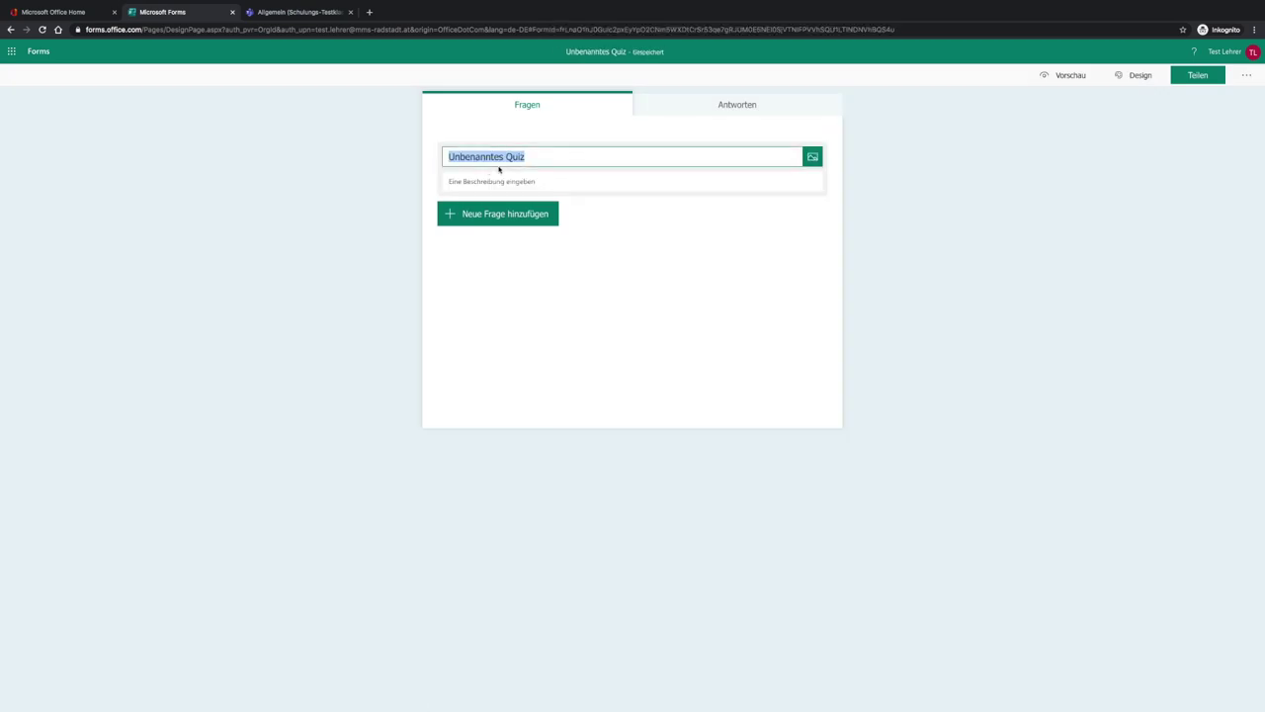
{"action": "key", "text": "BackSpace"}
{"action": "type", "text": "Längenmaße"}
Search the web images for "maßstab" and add the picture of the metal scale ruler beside the quiz title
{"action": "left_click", "coordinate": [813, 160]}
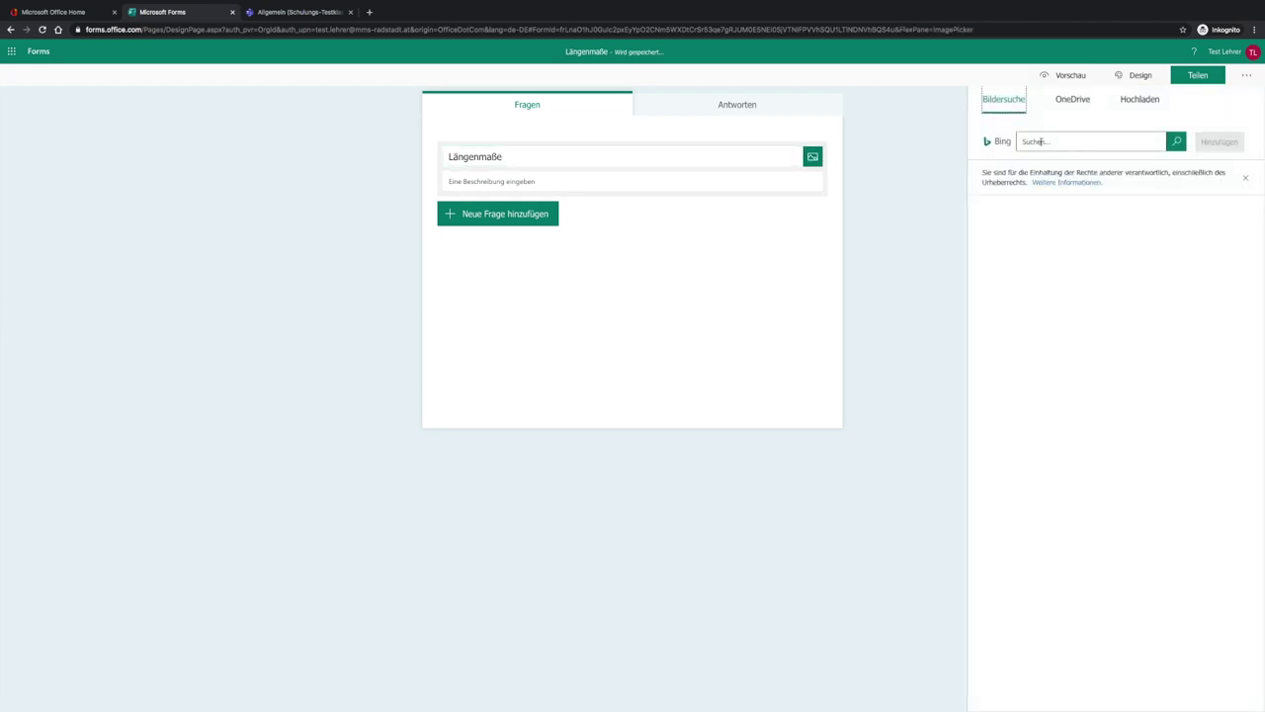
{"action": "left_click", "coordinate": [1035, 143]}
{"action": "type", "text": "maßstab"}
{"action": "left_click", "coordinate": [1178, 145]}
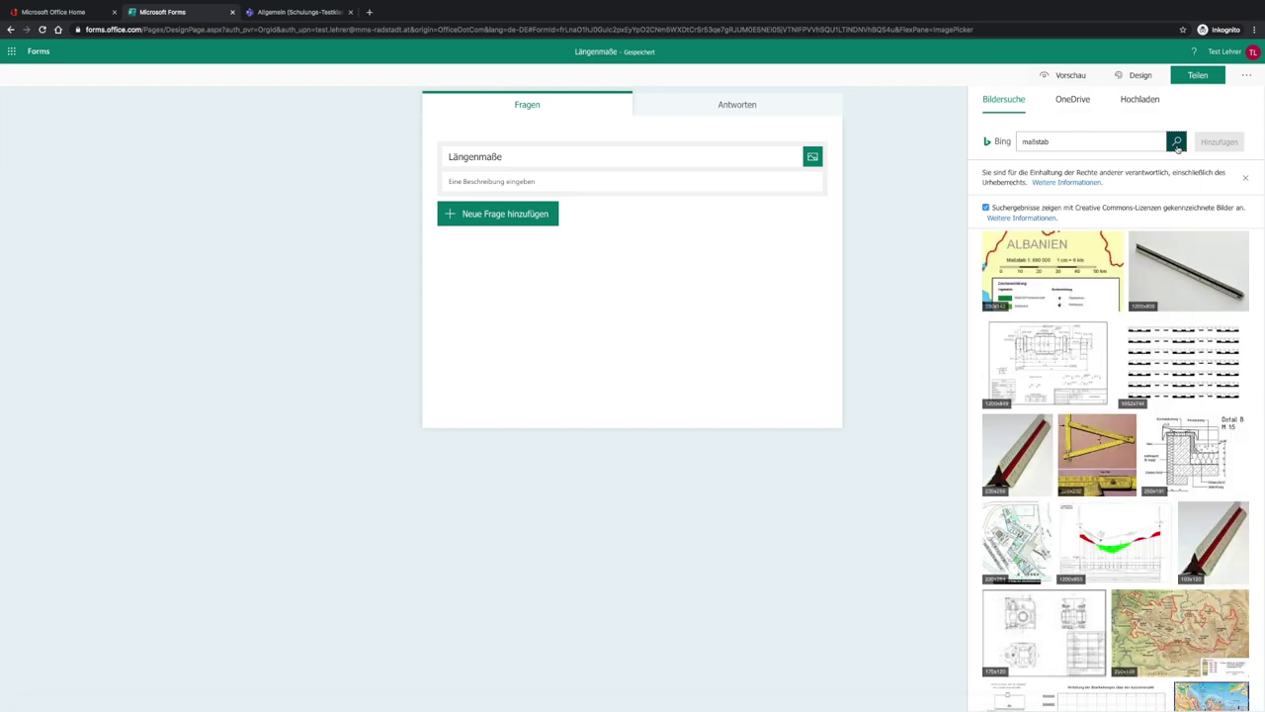
{"action": "left_click", "coordinate": [1174, 267]}
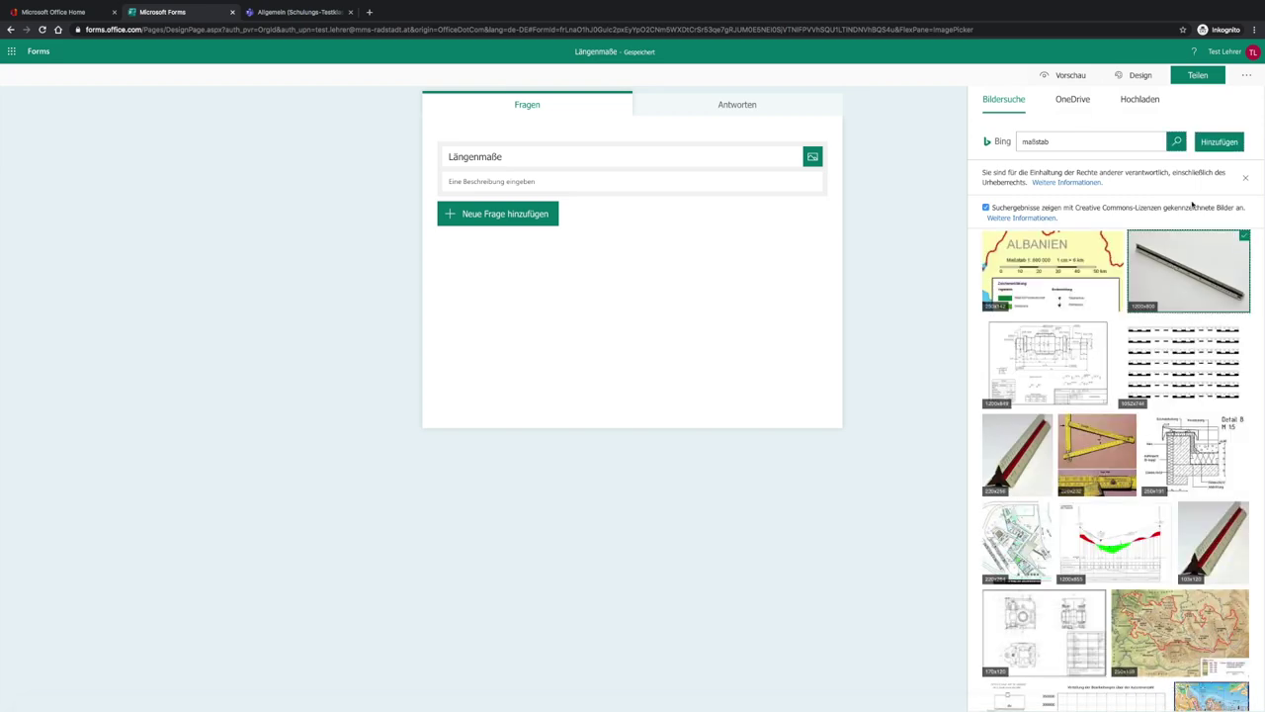
{"action": "left_click", "coordinate": [1218, 142]}
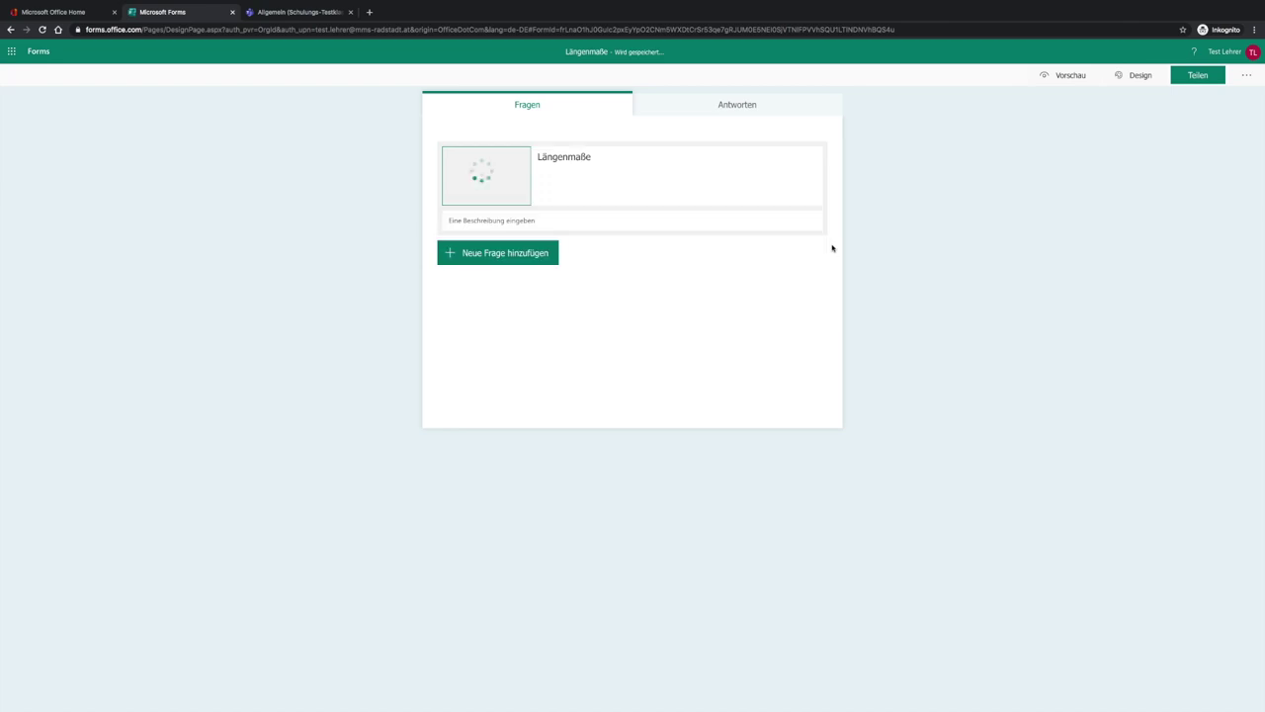
Add a rating question (Bewertung) with the text "Wie hat dir das Video gefallen?"
{"action": "left_click", "coordinate": [497, 255]}
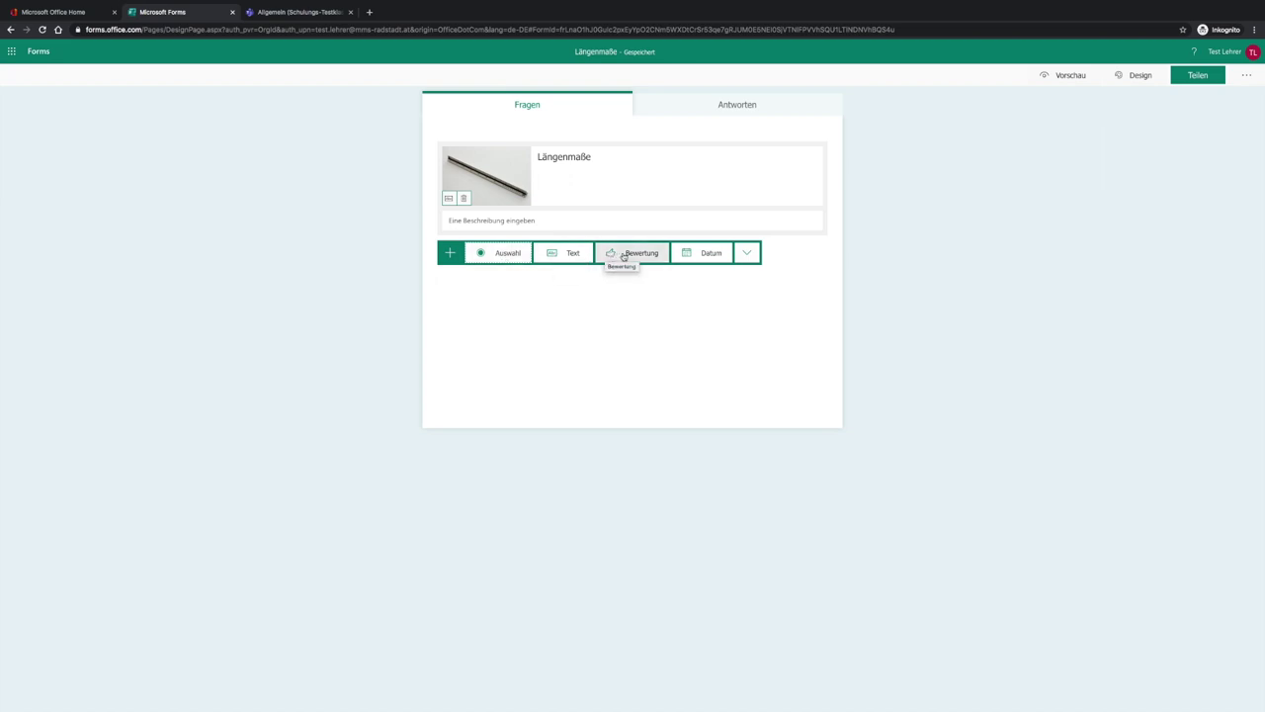
{"action": "left_click", "coordinate": [748, 253]}
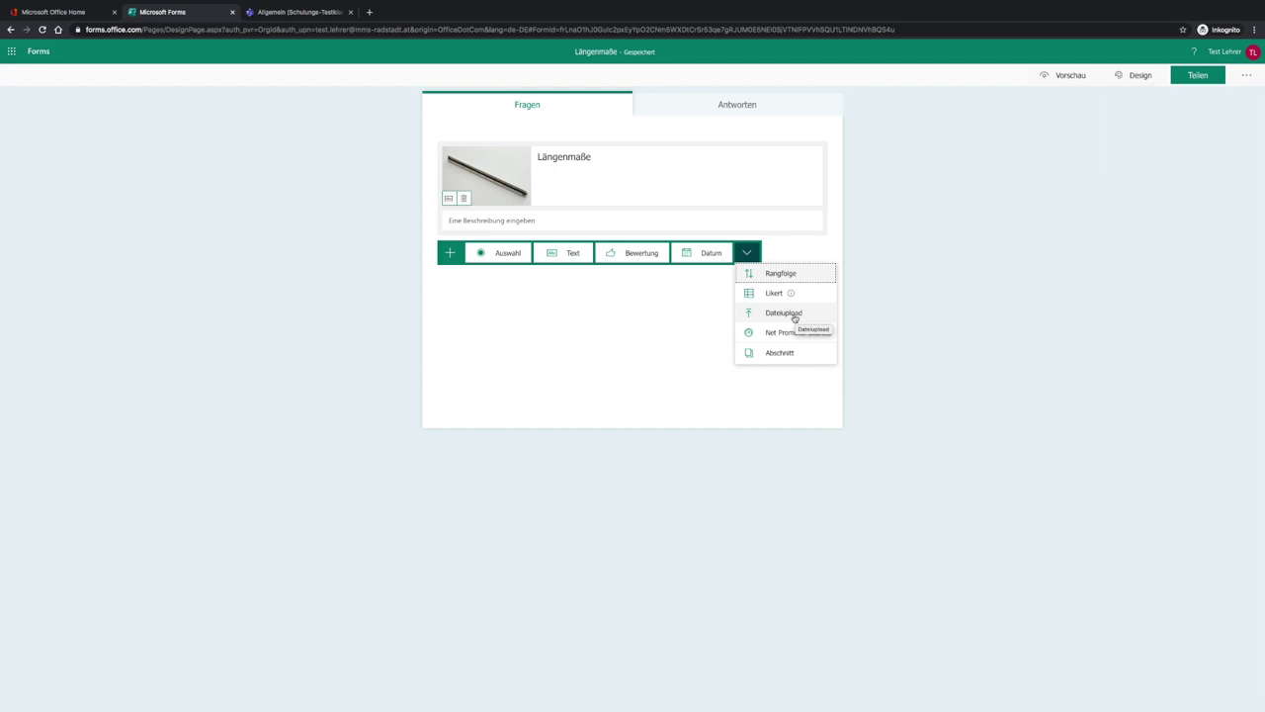
{"action": "left_click", "coordinate": [640, 259]}
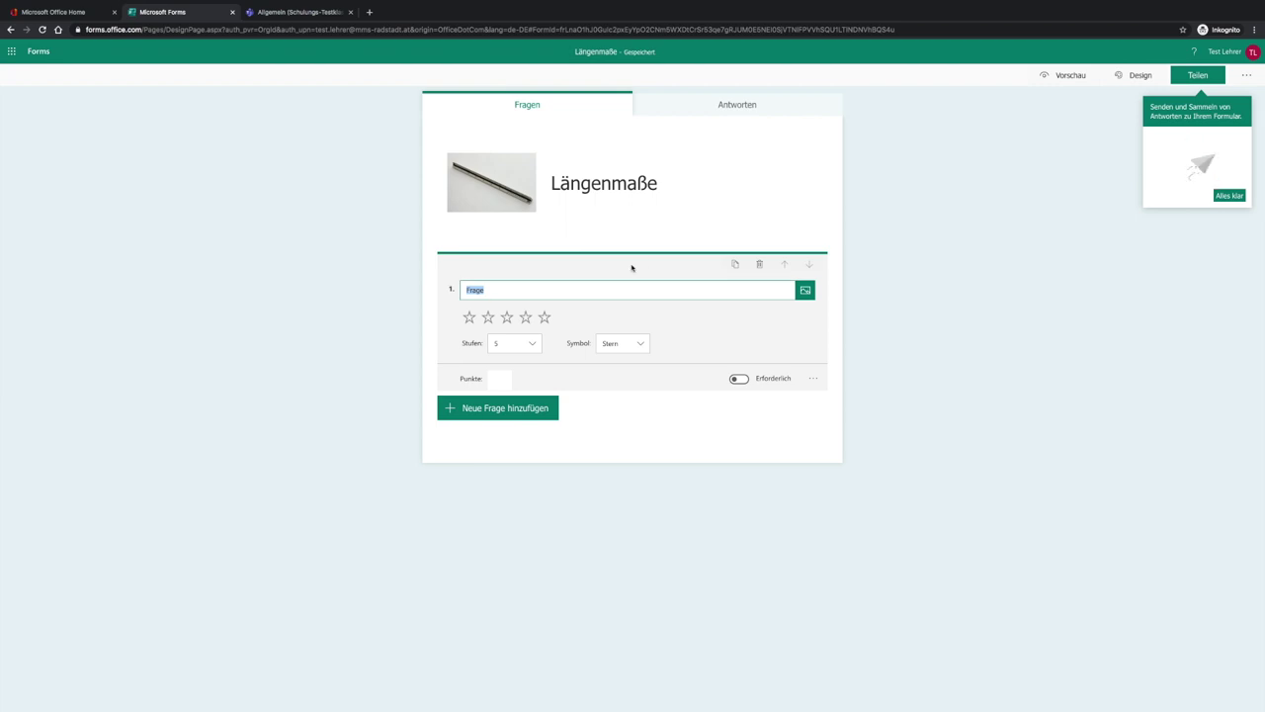
{"action": "type", "text": "Wie hat dir das Video gefallen?"}
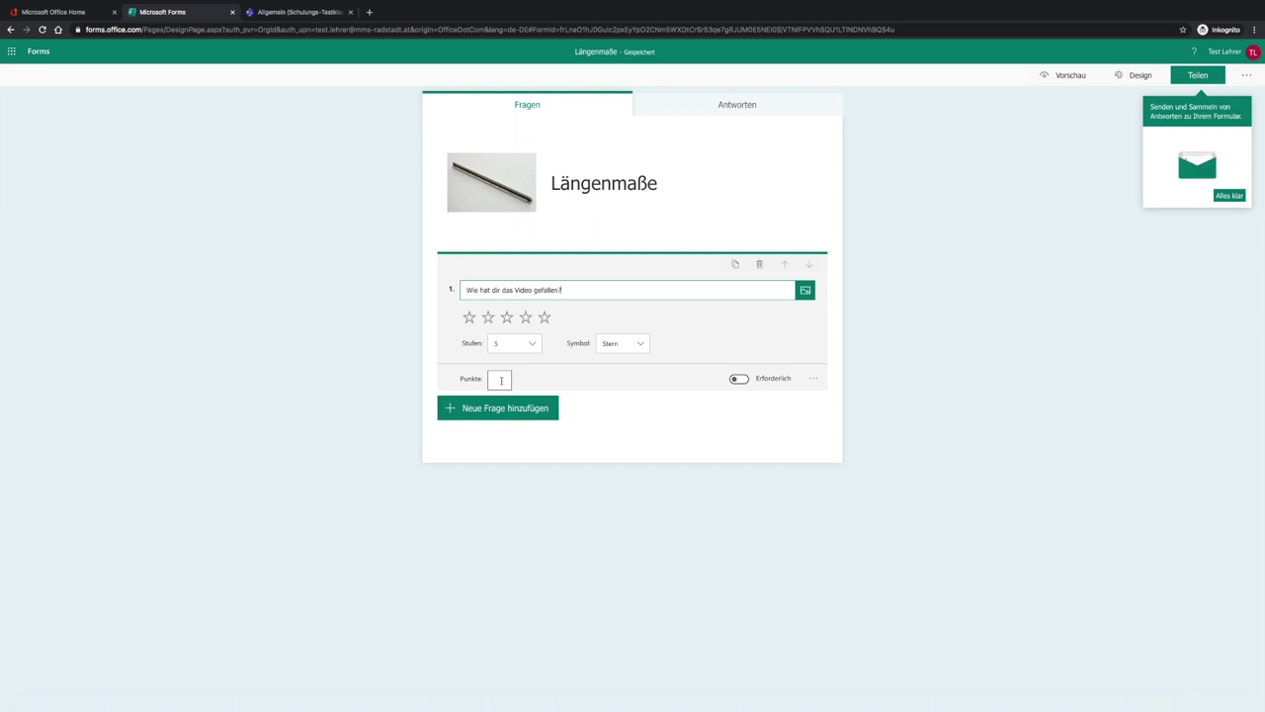
{"action": "left_click", "coordinate": [652, 341]}
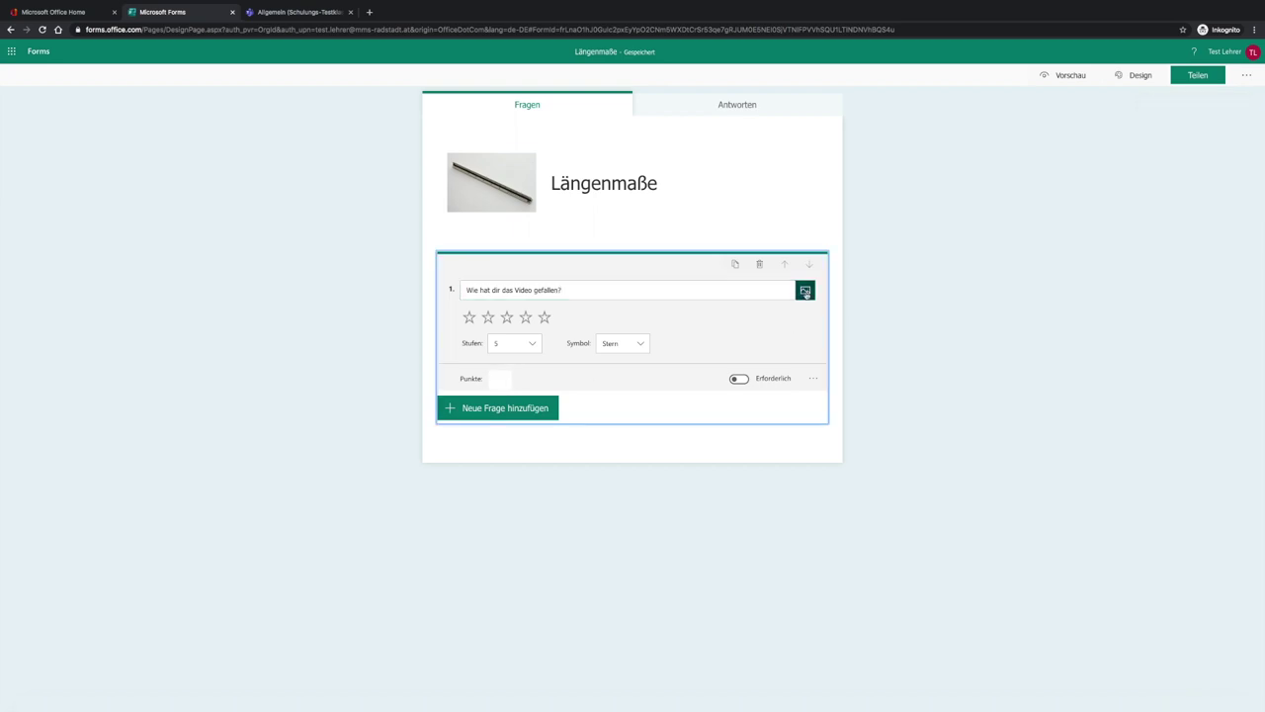
{"action": "left_click", "coordinate": [806, 291]}
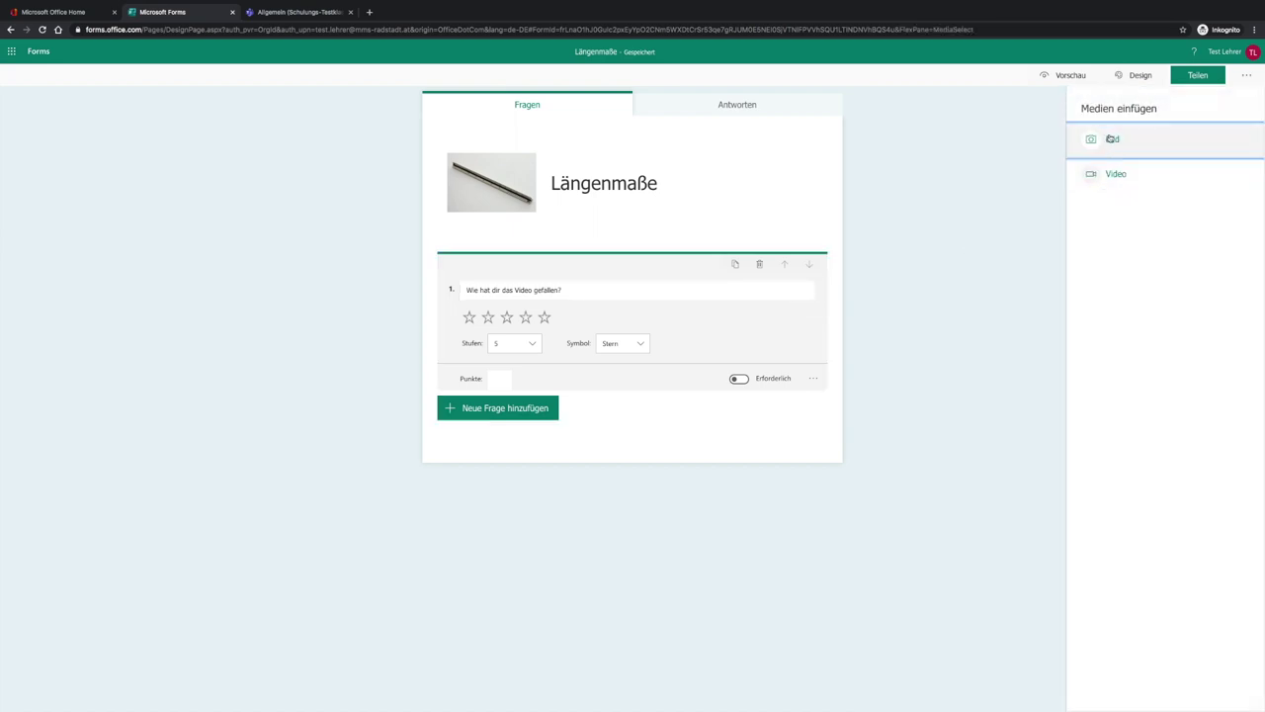
{"action": "left_click", "coordinate": [1104, 178]}
{"action": "left_click", "coordinate": [1038, 173]}
{"action": "type", "text": "https://www.youtube.com/watch?v=bSlx055jO8s"}
{"action": "left_click", "coordinate": [1203, 172]}
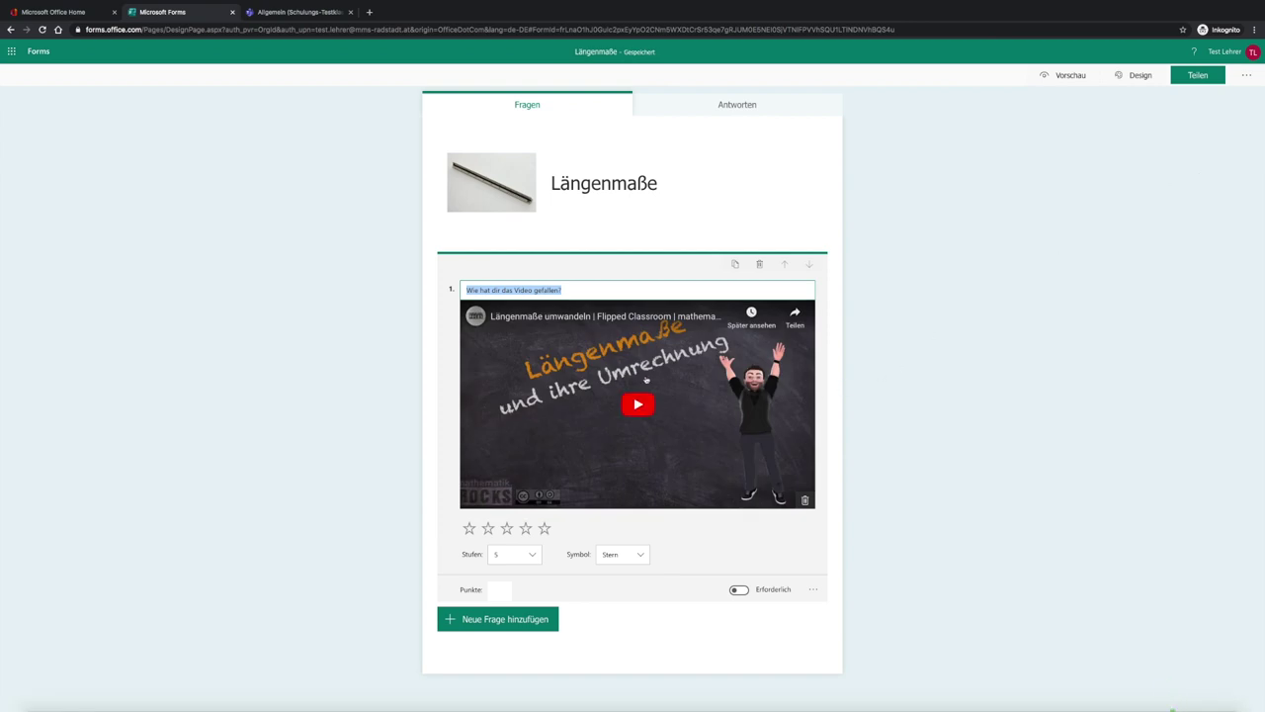
Add a choice question (Auswahl) with the text "Welches ist das kleinste Längenmaß?"
{"action": "scroll", "coordinate": [642, 424], "scroll_direction": "down", "scroll_amount": 1}
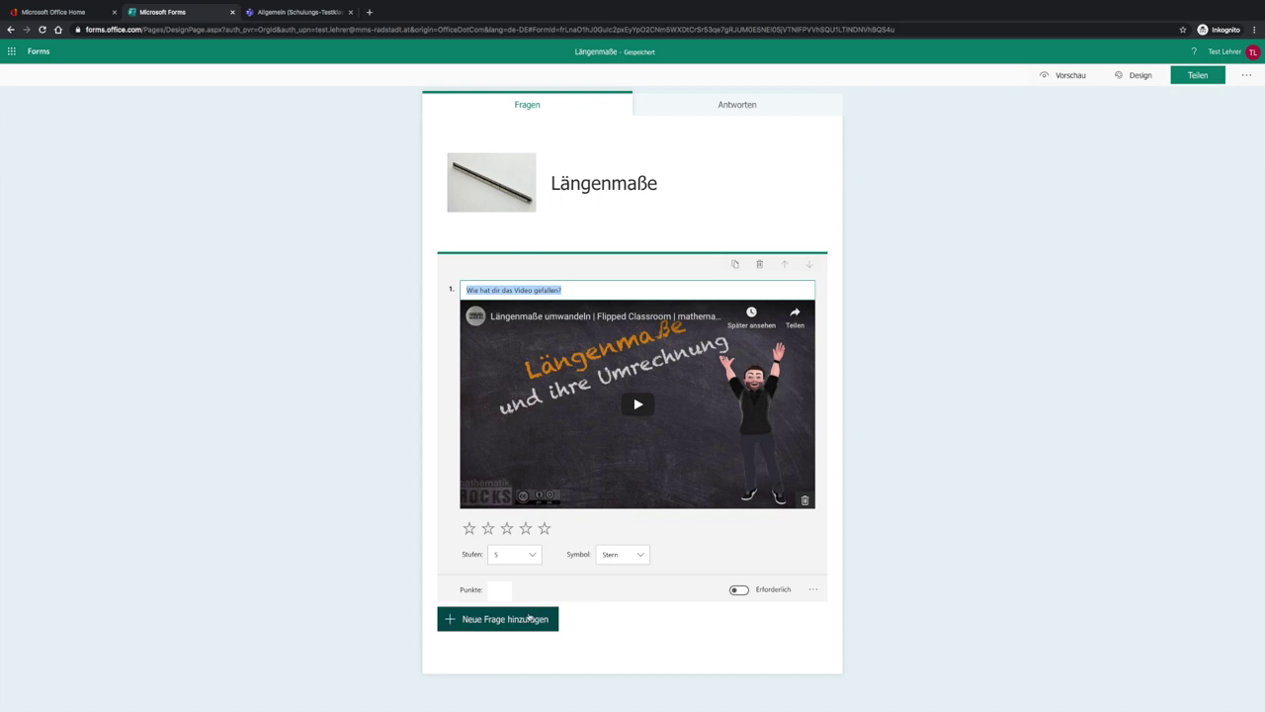
{"action": "left_click", "coordinate": [517, 616]}
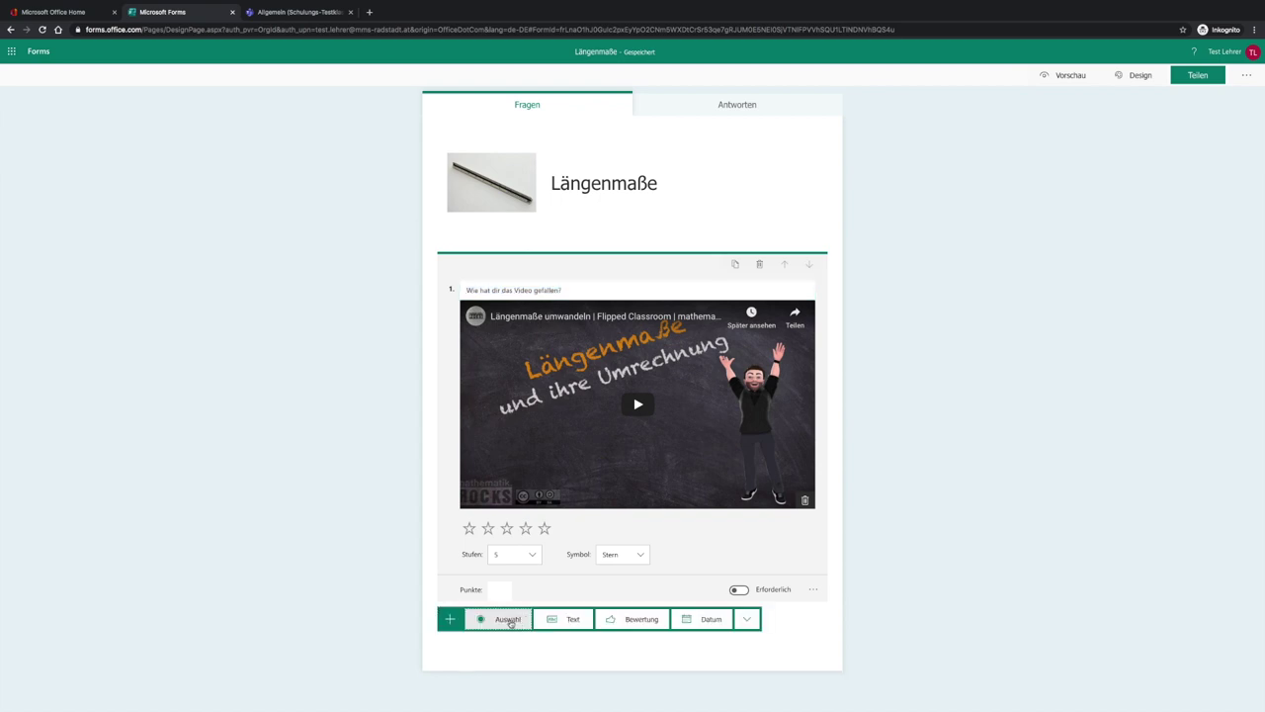
{"action": "left_click", "coordinate": [508, 620]}
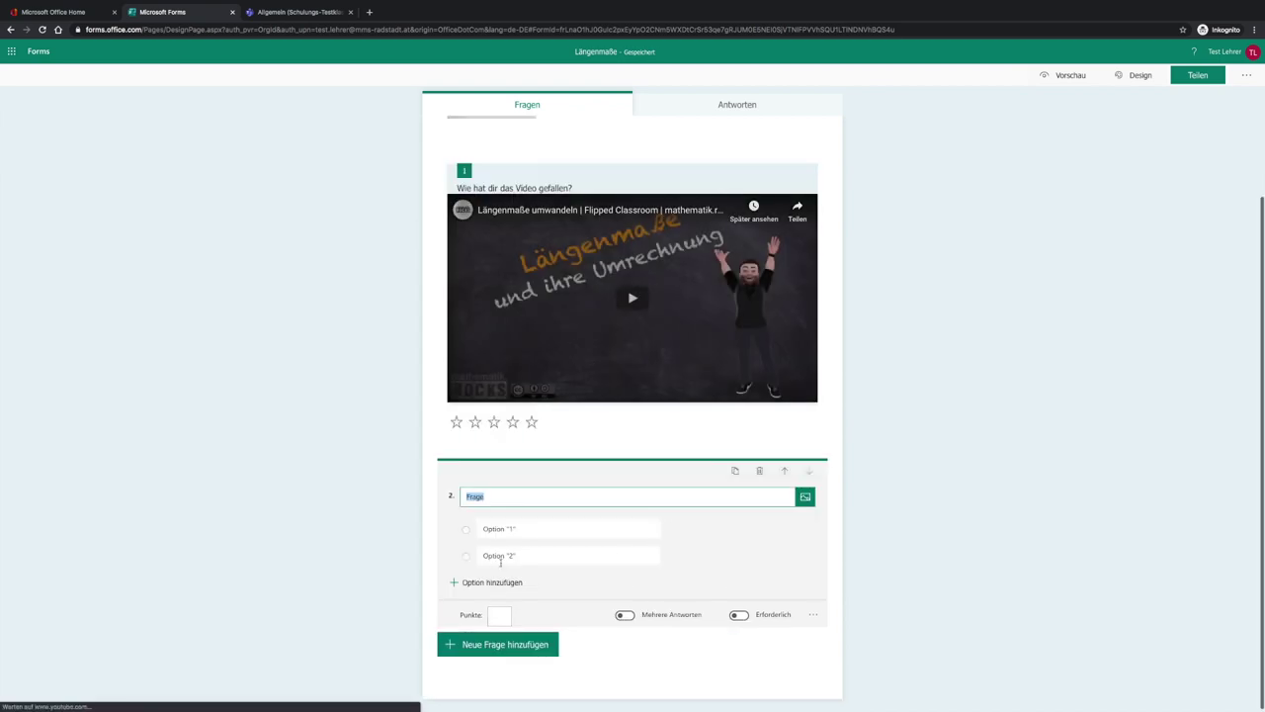
{"action": "type", "text": "Wel"}
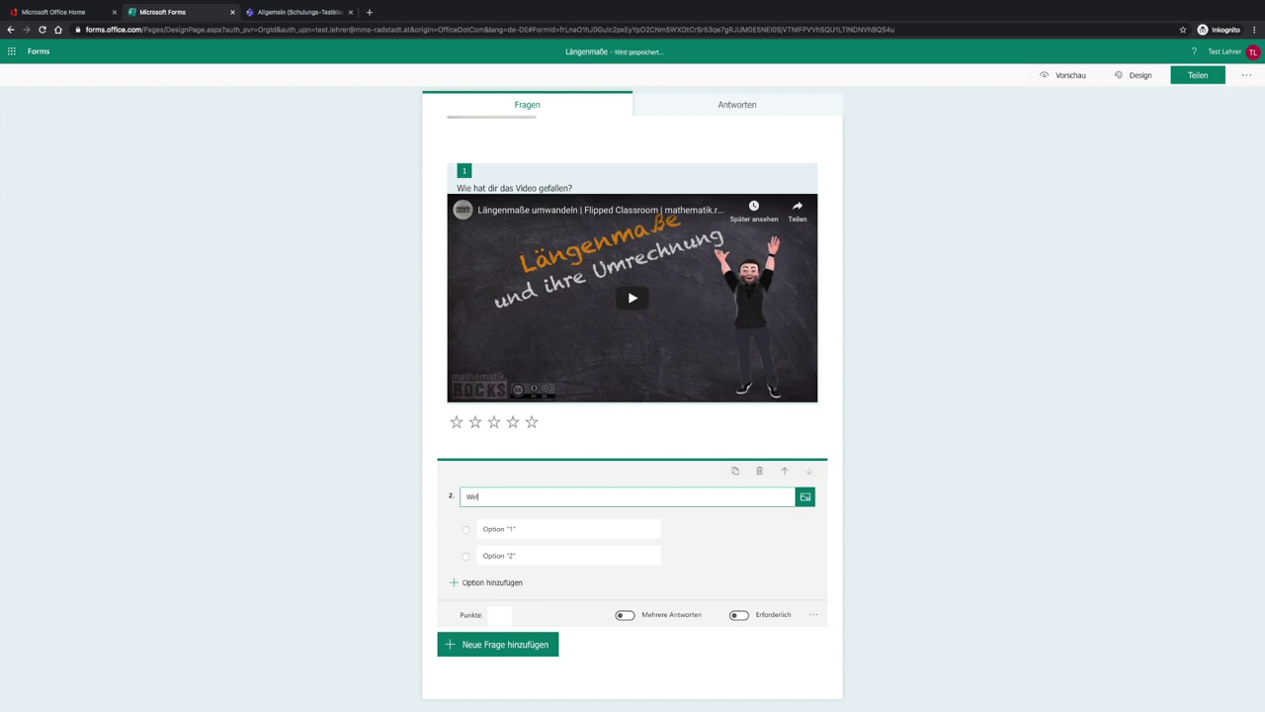
{"action": "type", "text": "ches ist das kleinste Längenmaß?"}
Enter m, km, cm, mm and dm as the five answer options of the choice question
{"action": "left_click", "coordinate": [512, 529]}
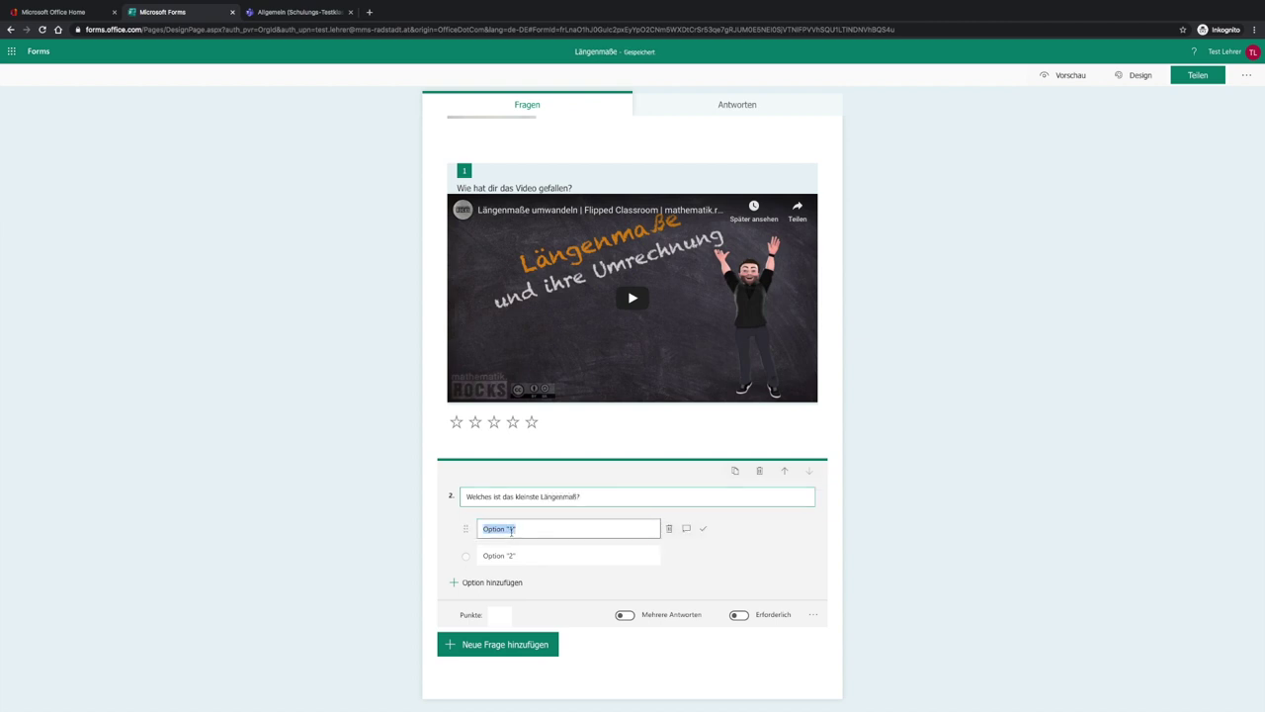
{"action": "type", "text": "m"}
{"action": "key", "text": "Return"}
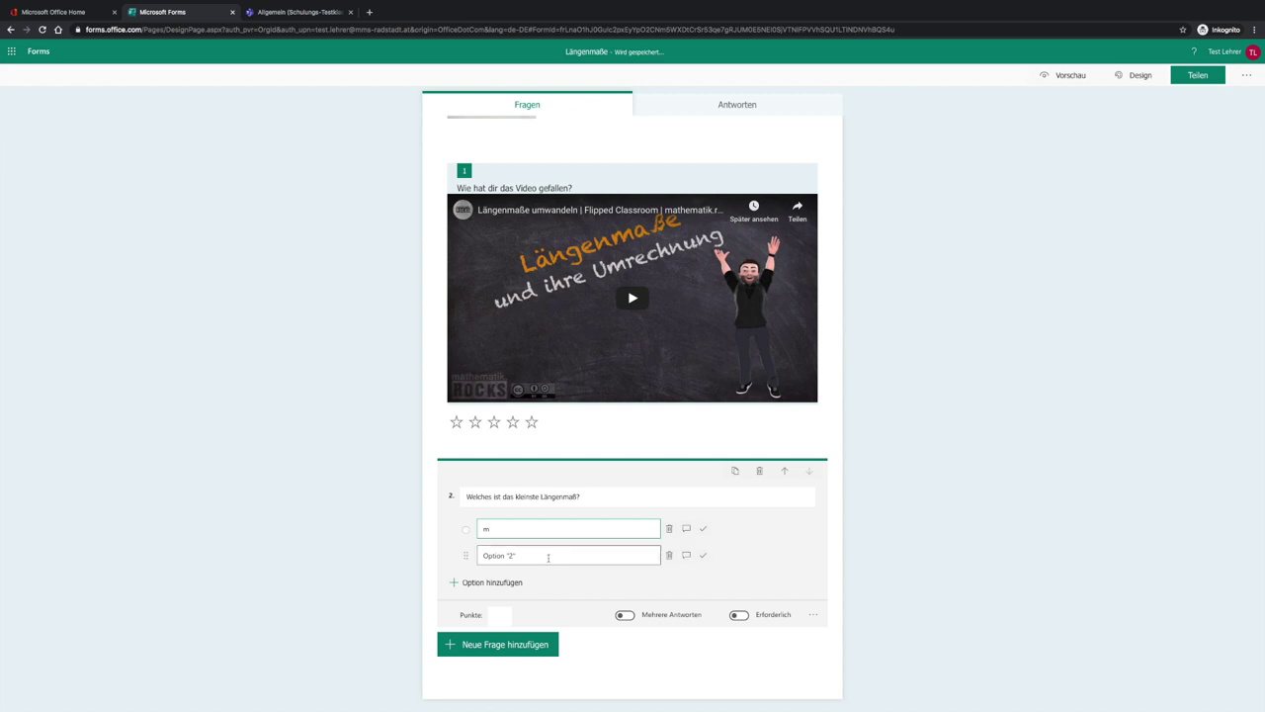
{"action": "type", "text": "km"}
{"action": "key", "text": "Return"}
{"action": "type", "text": "cm"}
{"action": "left_click", "coordinate": [499, 609]}
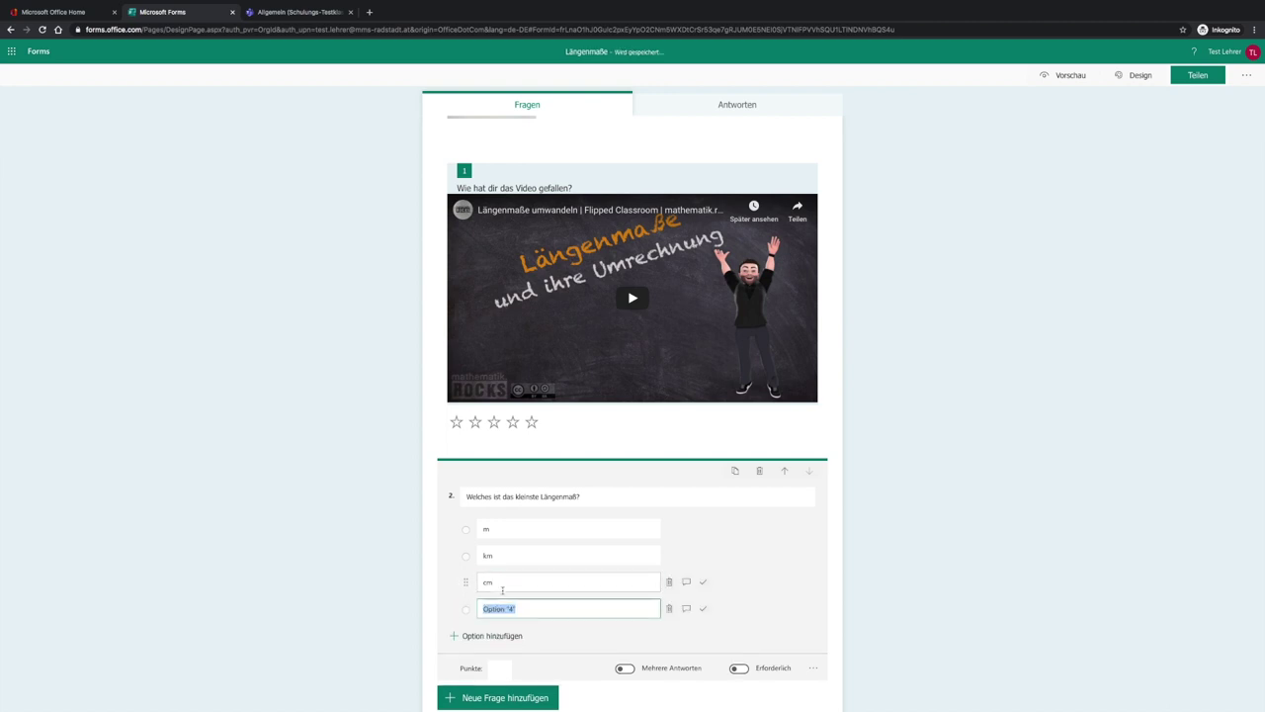
{"action": "type", "text": "mm"}
{"action": "left_click", "coordinate": [495, 635]}
{"action": "type", "text": "dm"}
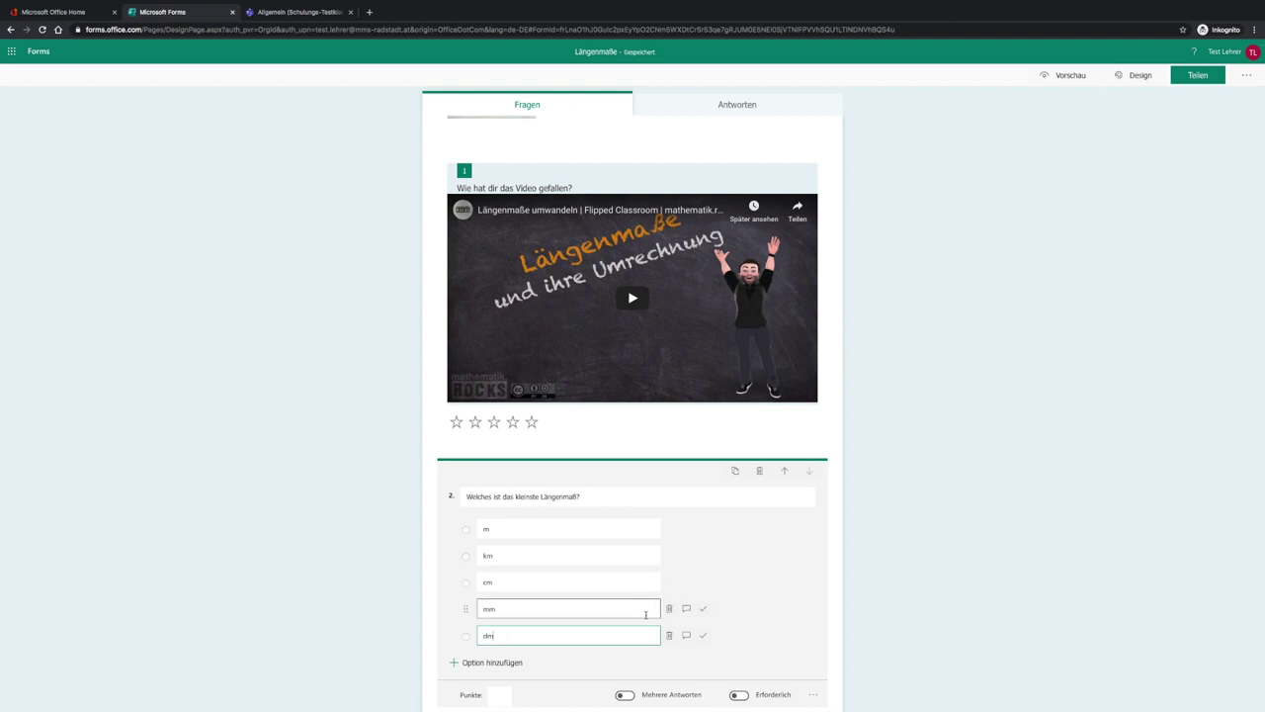
Mark mm as the correct answer, give the choice question 1 point and make it required
{"action": "left_click", "coordinate": [703, 611]}
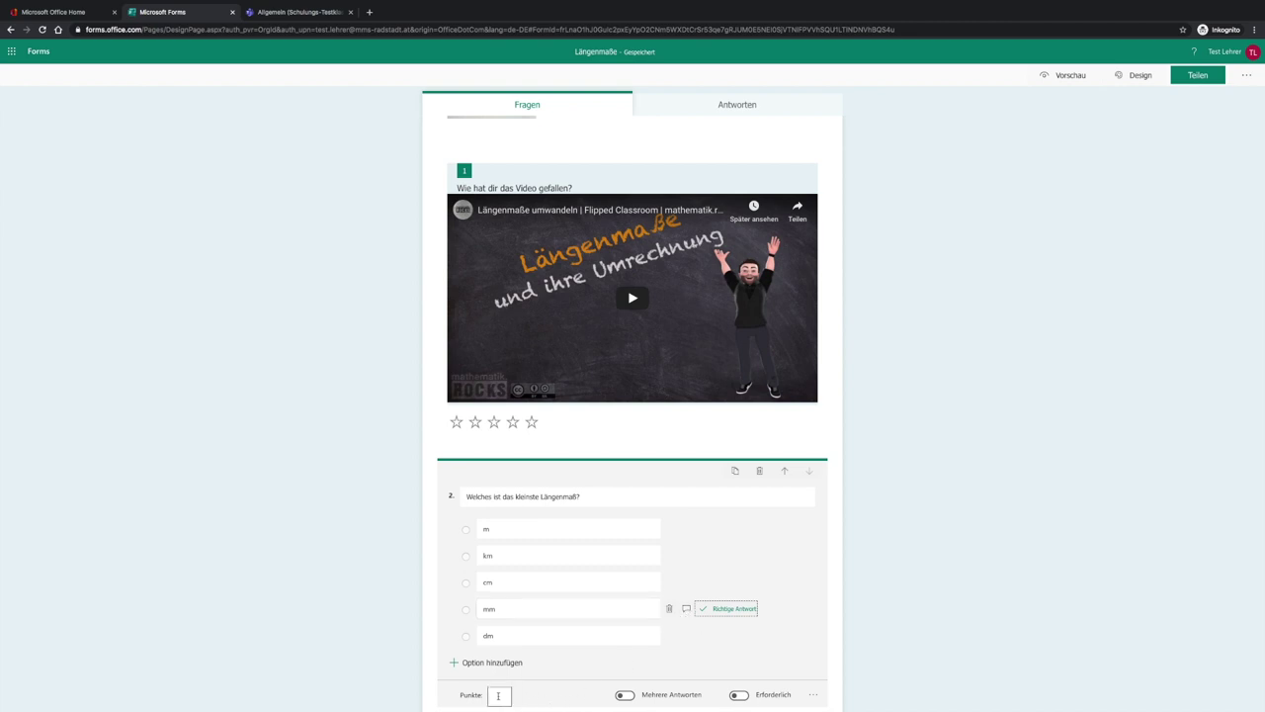
{"action": "scroll", "coordinate": [509, 687], "scroll_direction": "down", "scroll_amount": 1}
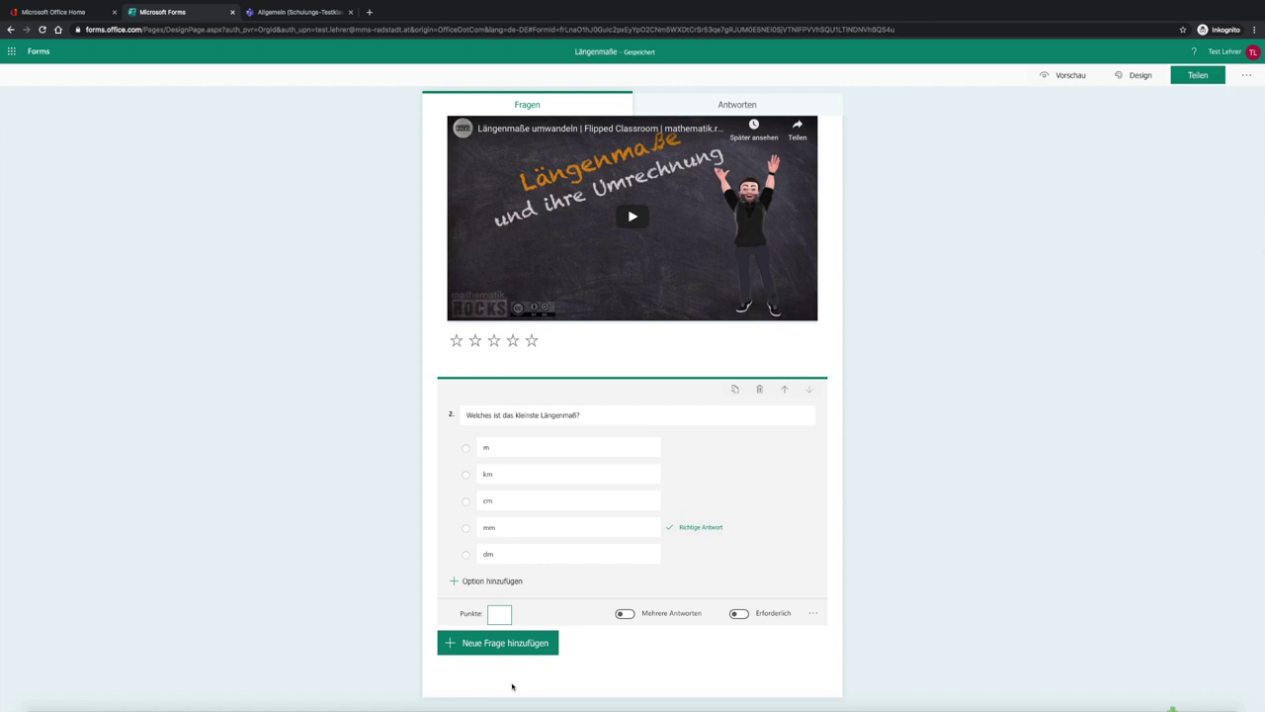
{"action": "left_click", "coordinate": [506, 613]}
{"action": "type", "text": "1"}
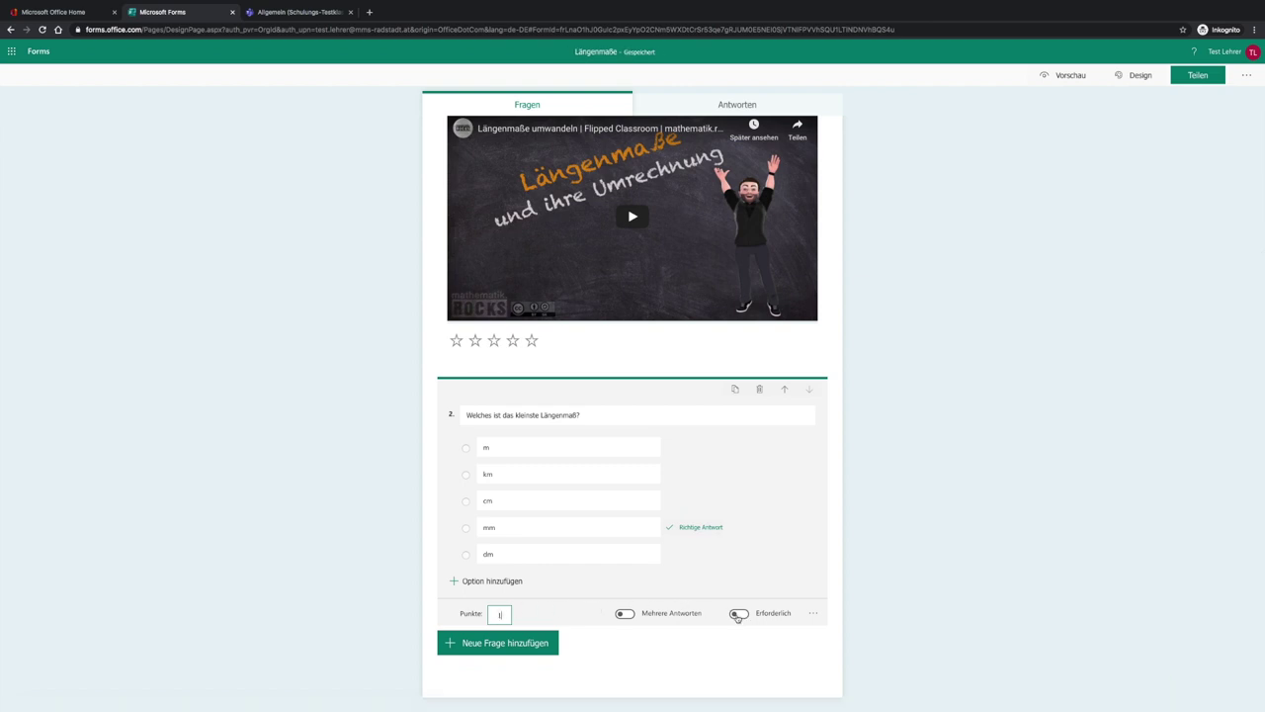
{"action": "left_click", "coordinate": [738, 614]}
{"action": "left_click", "coordinate": [624, 529]}
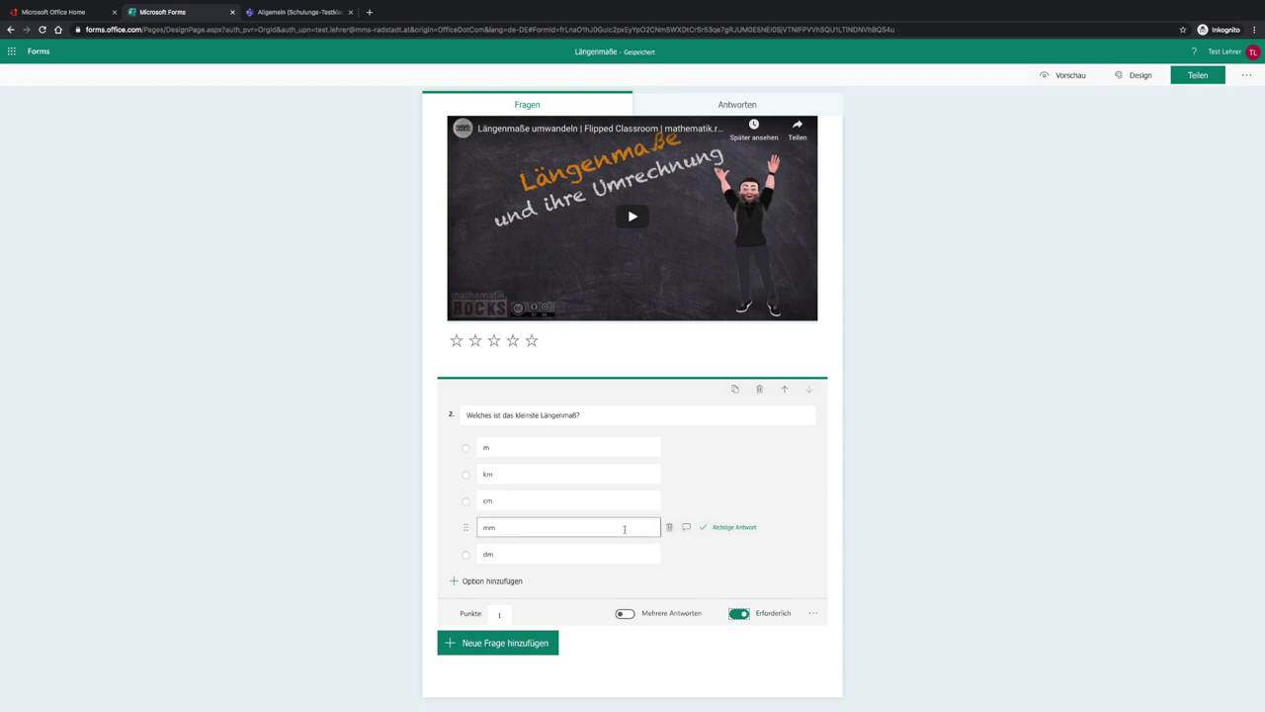
{"action": "left_click", "coordinate": [672, 549]}
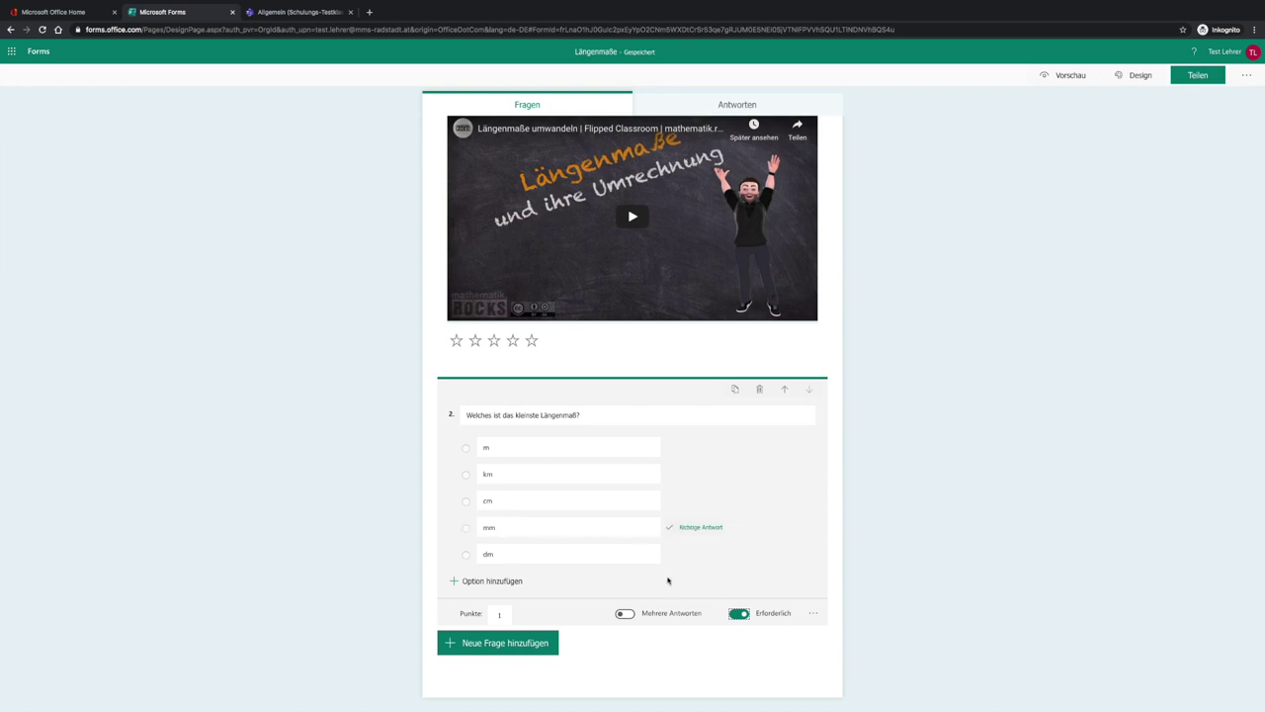
Allow multiple answers for the choice question and switch the setting back off
{"action": "left_click", "coordinate": [625, 614]}
{"action": "mouse_move", "coordinate": [672, 477]}
{"action": "left_click", "coordinate": [626, 614]}
Add a text question reading "Am welchem Dom ist eine Elle angebracht? (Wien)"
{"action": "left_click", "coordinate": [554, 644]}
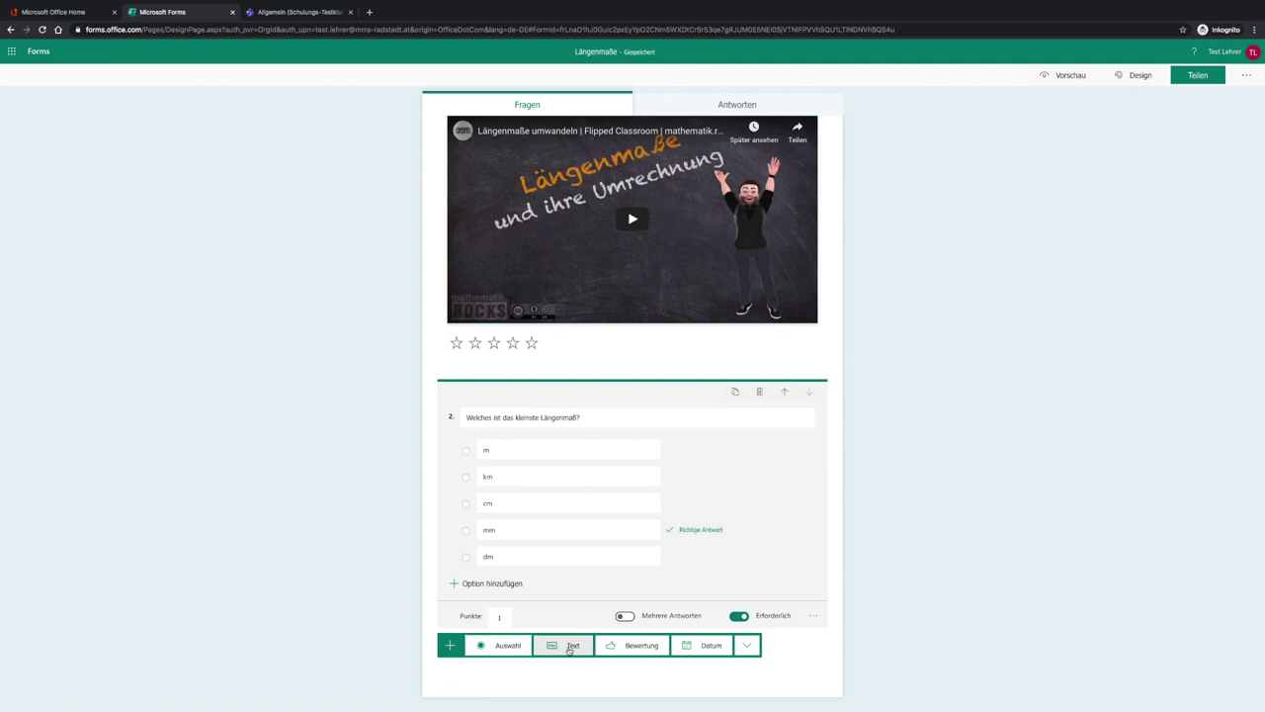
{"action": "left_click", "coordinate": [570, 647]}
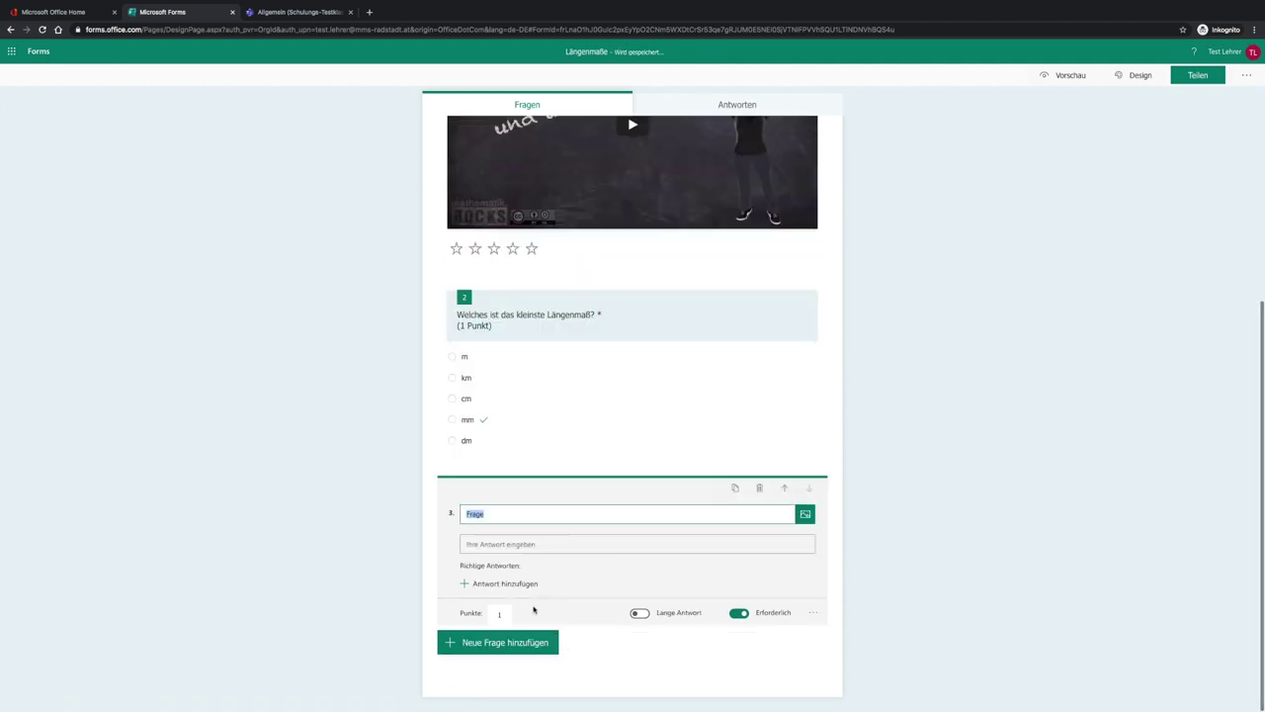
{"action": "type", "text": "Am welchen"}
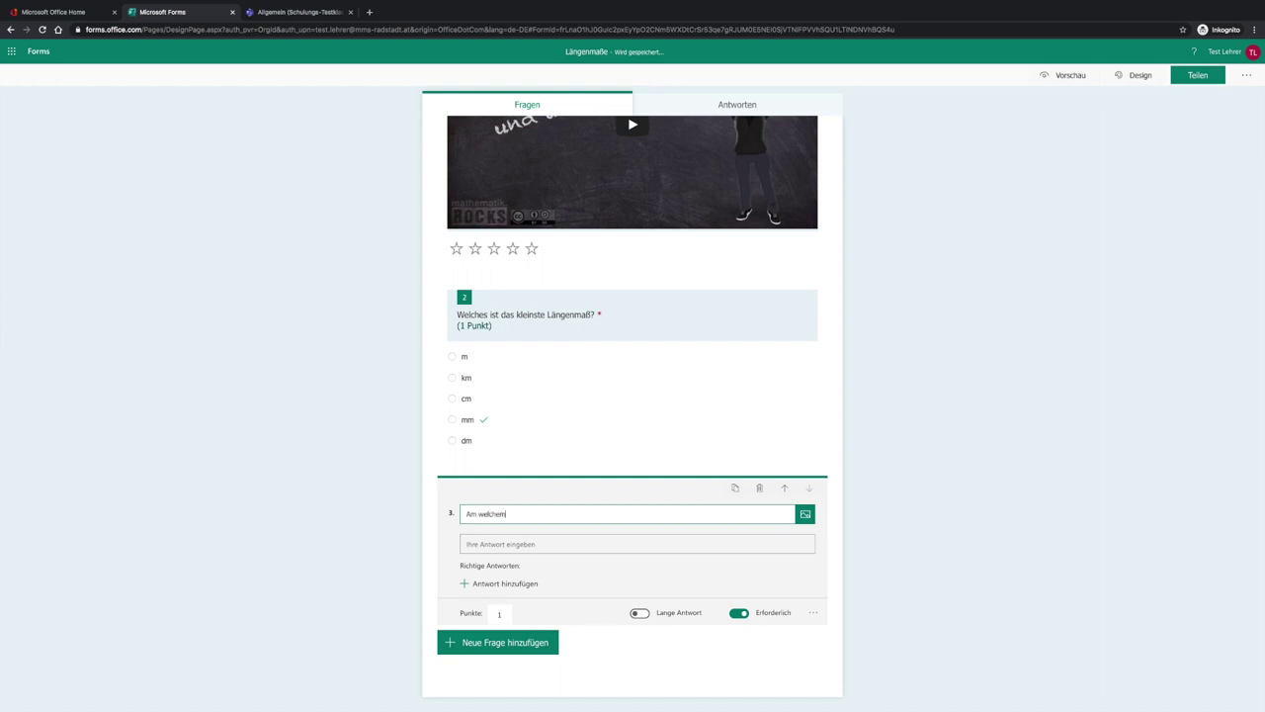
{"action": "type", "text": " Dom ist eine Elle an"}
{"action": "type", "text": "gebracht? (Wien"}
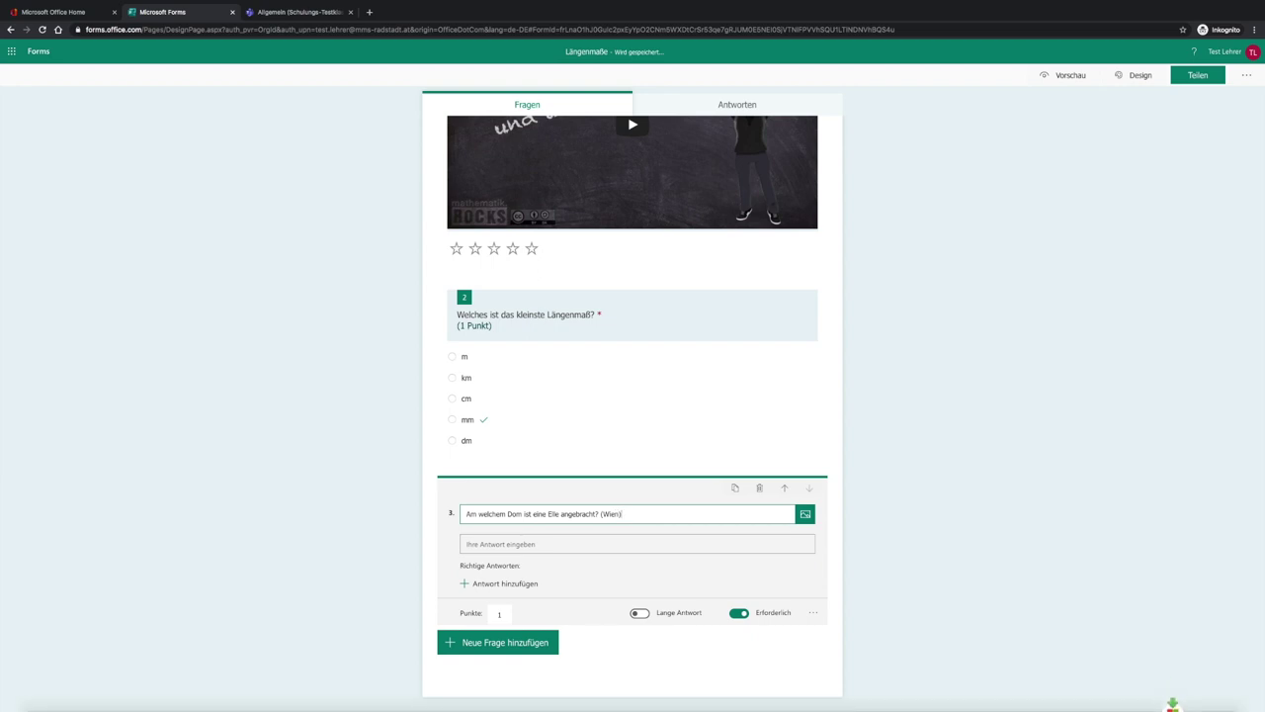
Add "Stephansdom" as the correct answer to the text question
{"action": "left_click", "coordinate": [486, 585]}
{"action": "type", "text": "Stephansdom"}
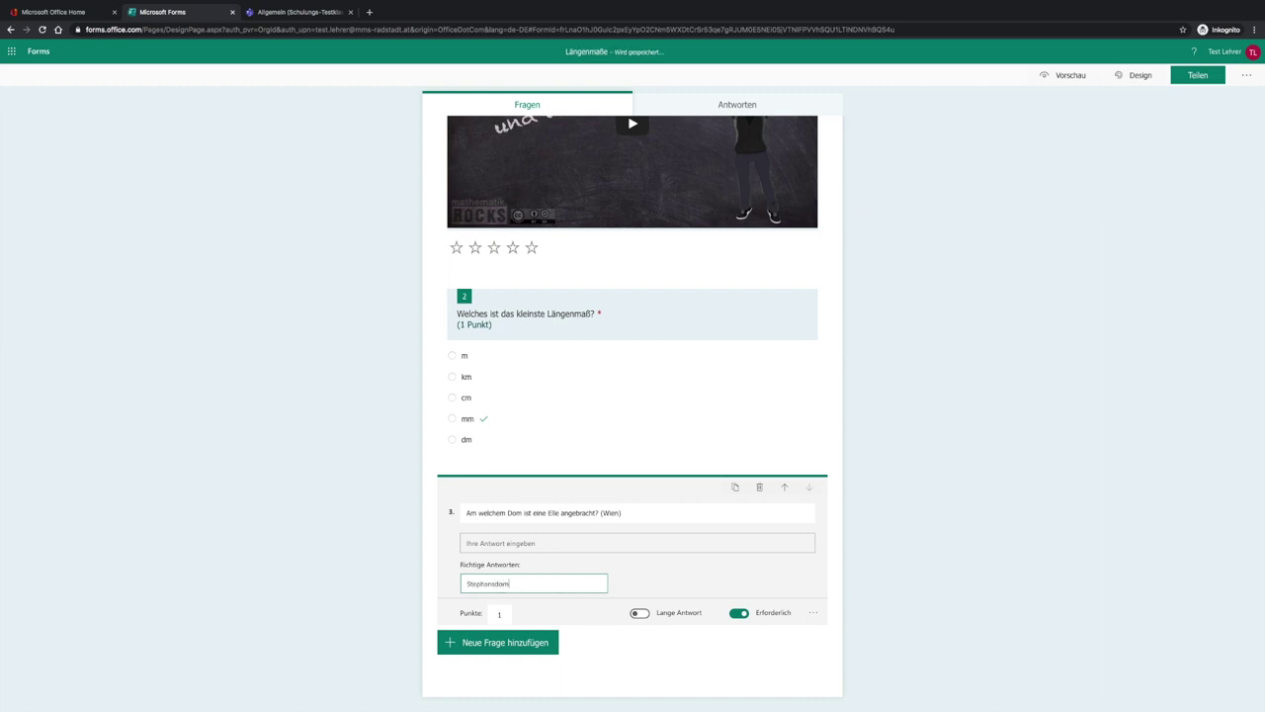
{"action": "left_click", "coordinate": [634, 582]}
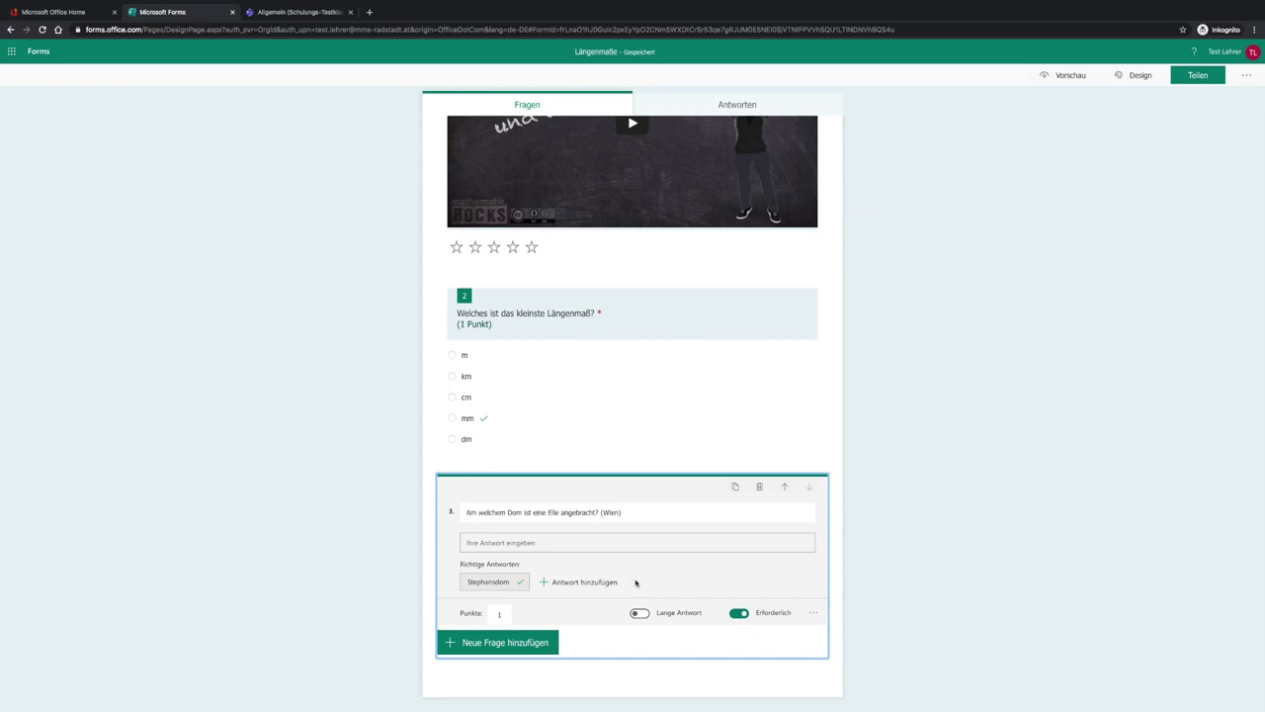
Add "Stefansdom" as an alternative correct answer to the text question and delete it again
{"action": "left_click", "coordinate": [561, 584]}
{"action": "type", "text": "Stefansdom"}
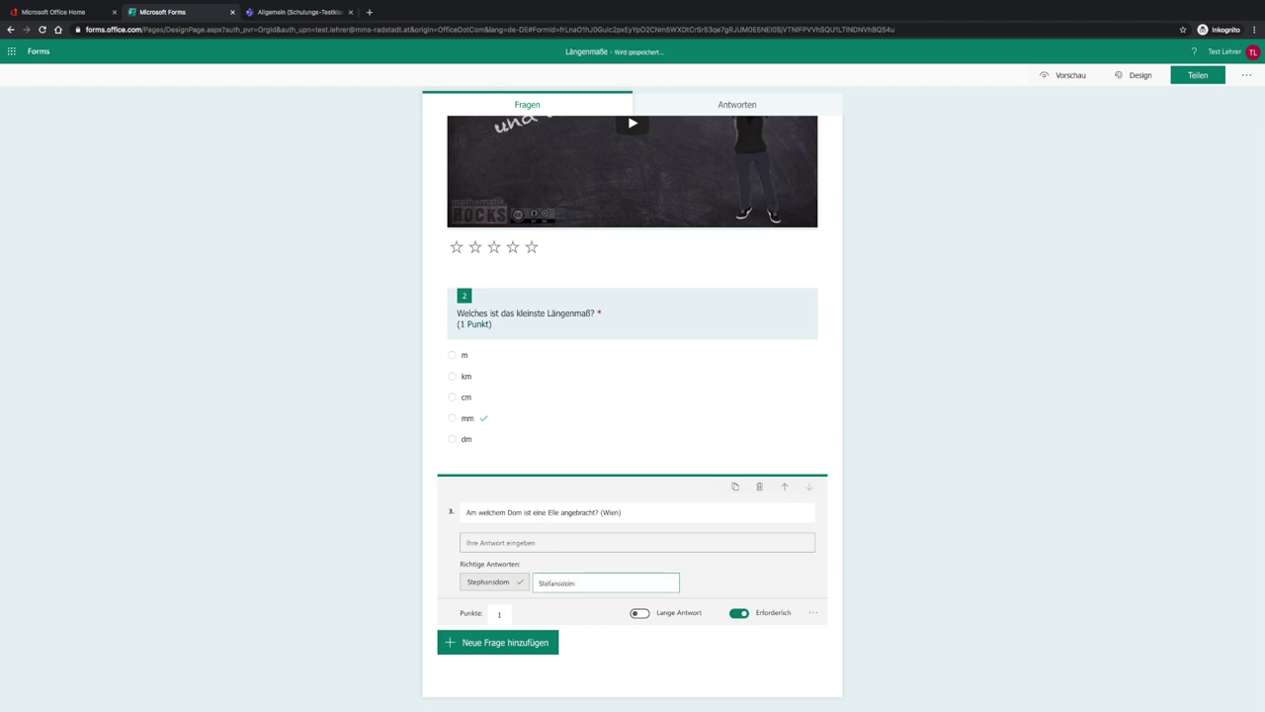
{"action": "left_click", "coordinate": [747, 587]}
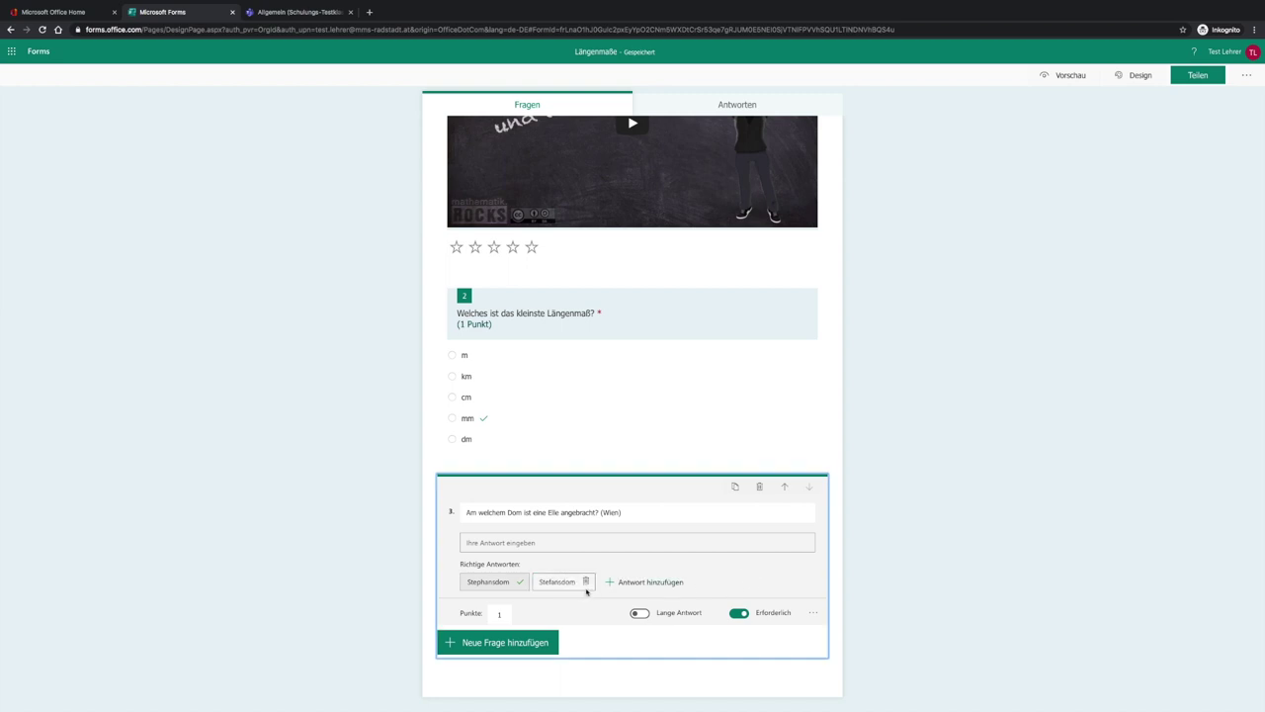
{"action": "left_click", "coordinate": [586, 581]}
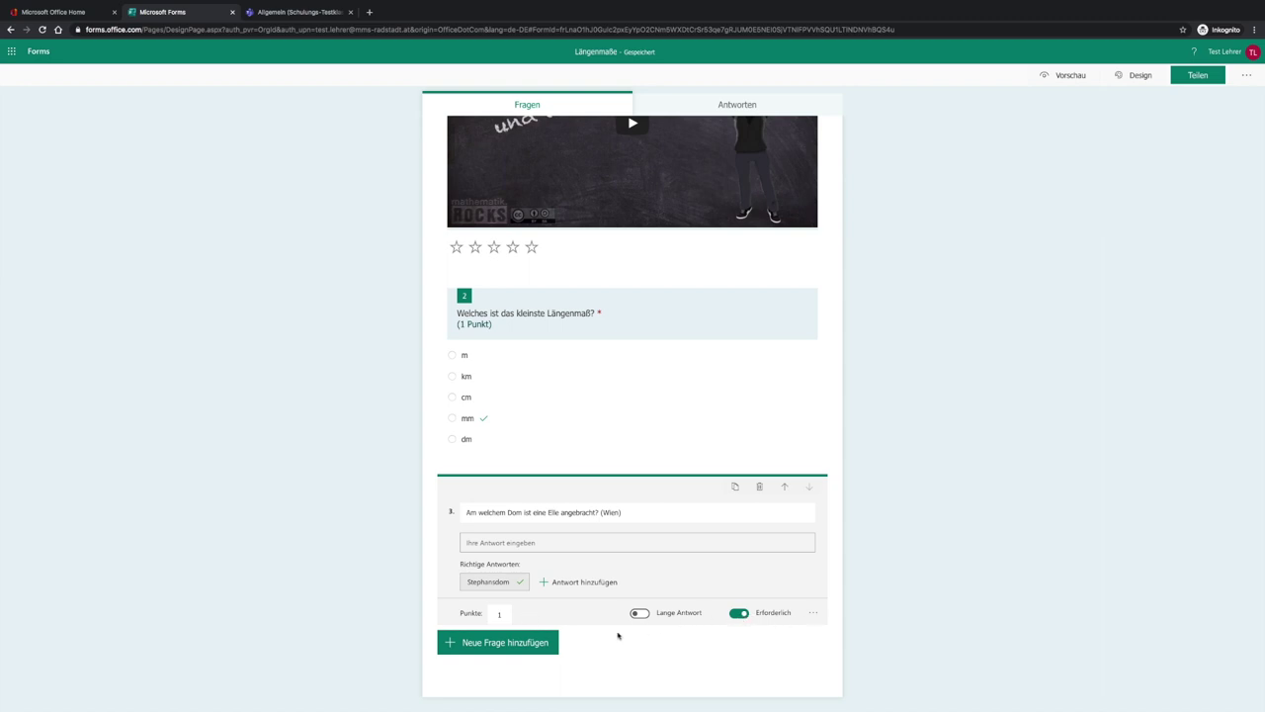
Add a ranking question reading "Bringe die Längenmaße in die richtige Reihenfolge (klein -> groß)"
{"action": "left_click", "coordinate": [517, 643]}
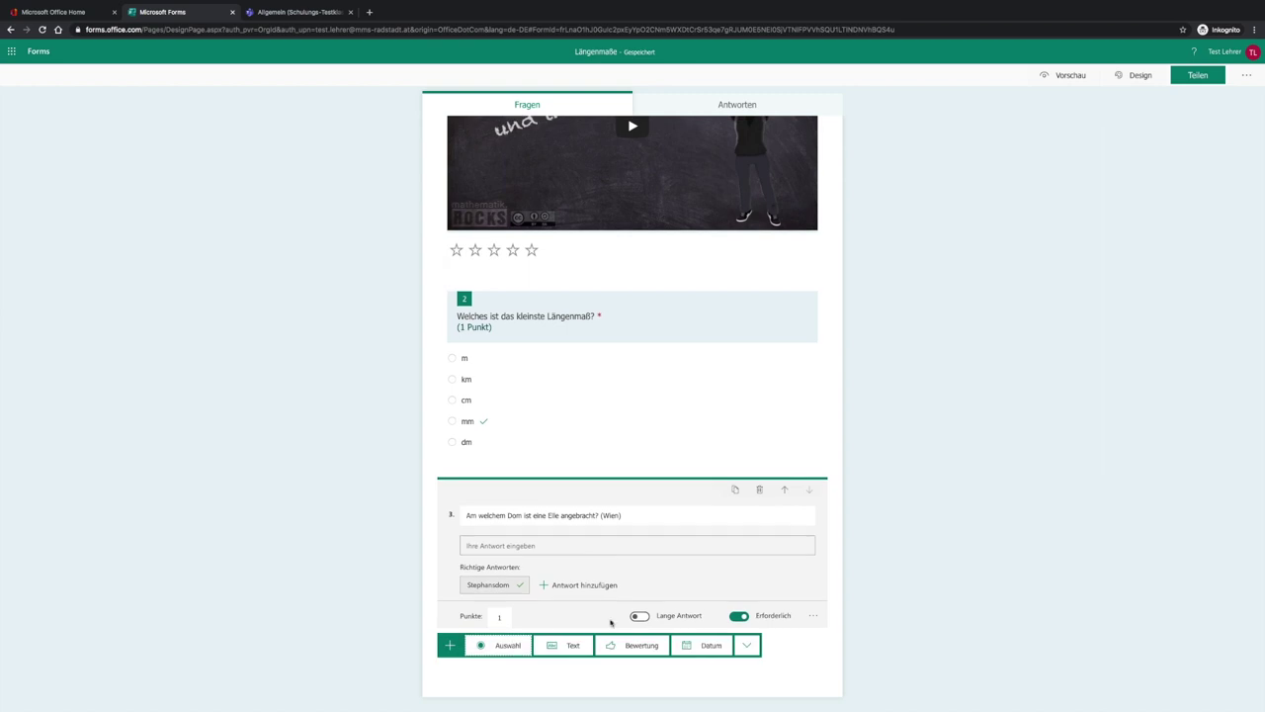
{"action": "left_click", "coordinate": [748, 644]}
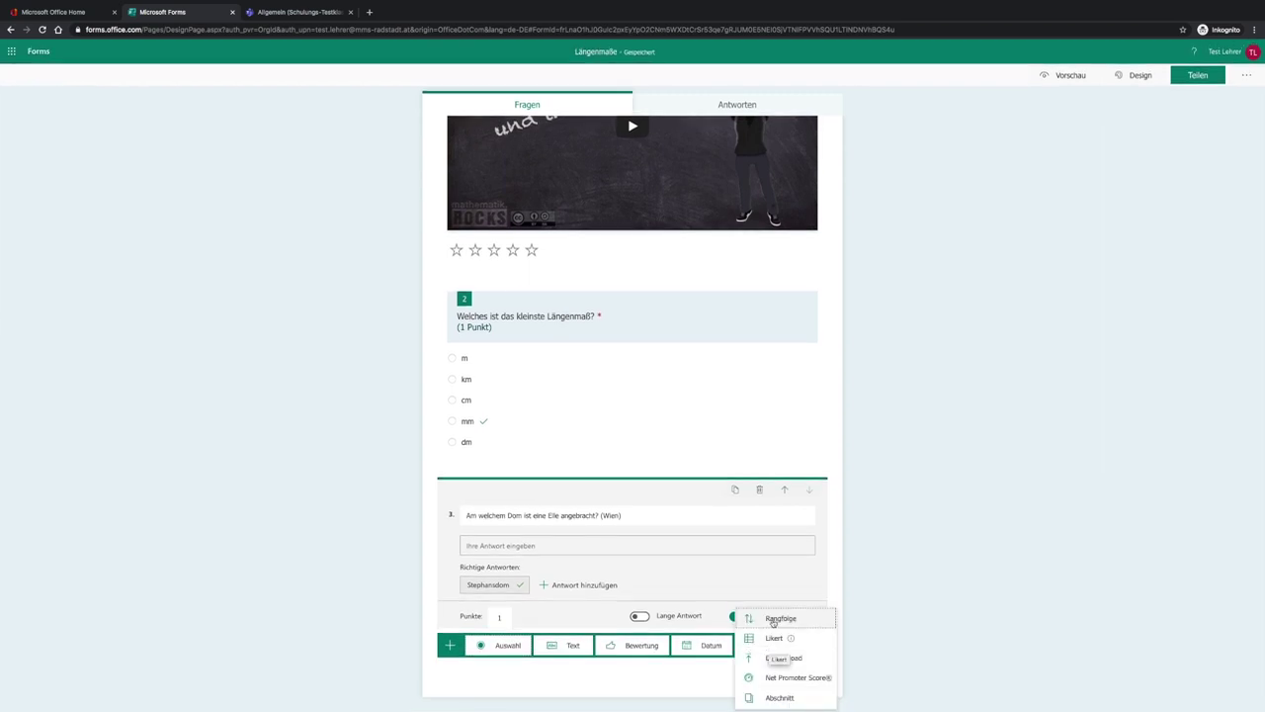
{"action": "left_click", "coordinate": [776, 618]}
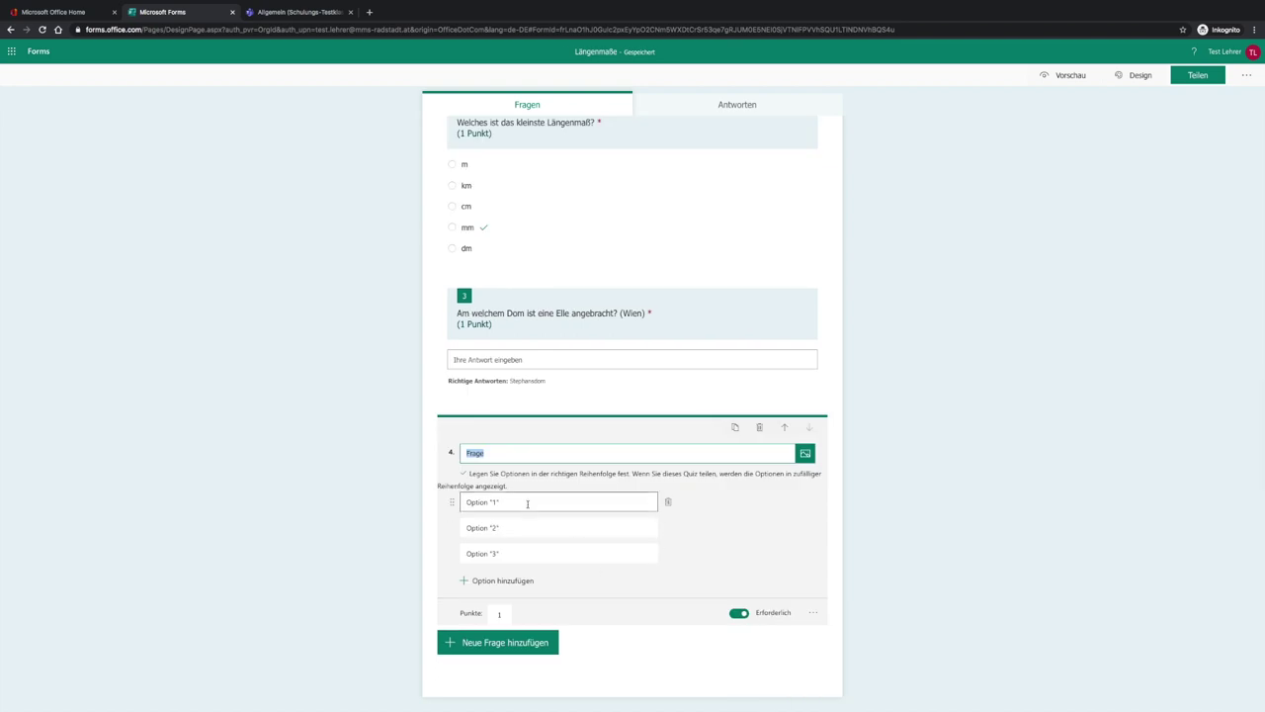
{"action": "type", "text": "Bringe die Längenmaße in die richtige Reihenfolge"}
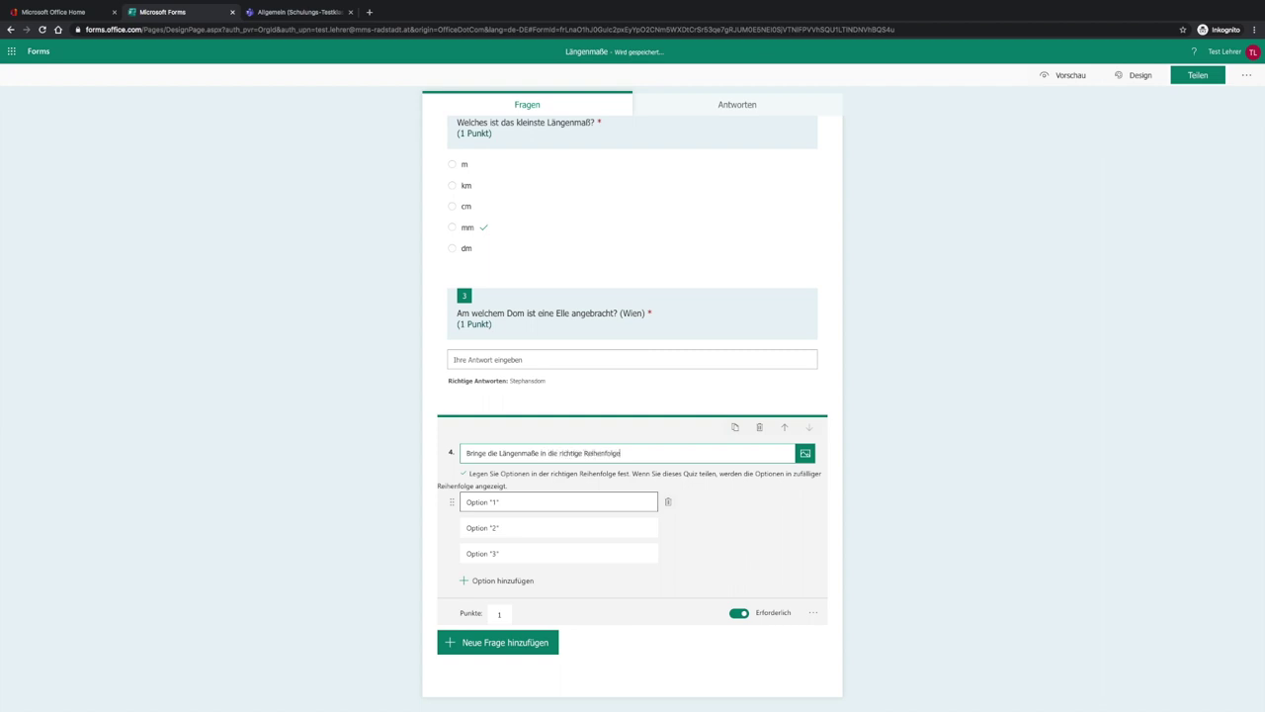
{"action": "type", "text": " (klein -> groß)"}
Enter the ranking options in the correct order: mm, cm, dm, m, km
{"action": "left_click", "coordinate": [509, 502]}
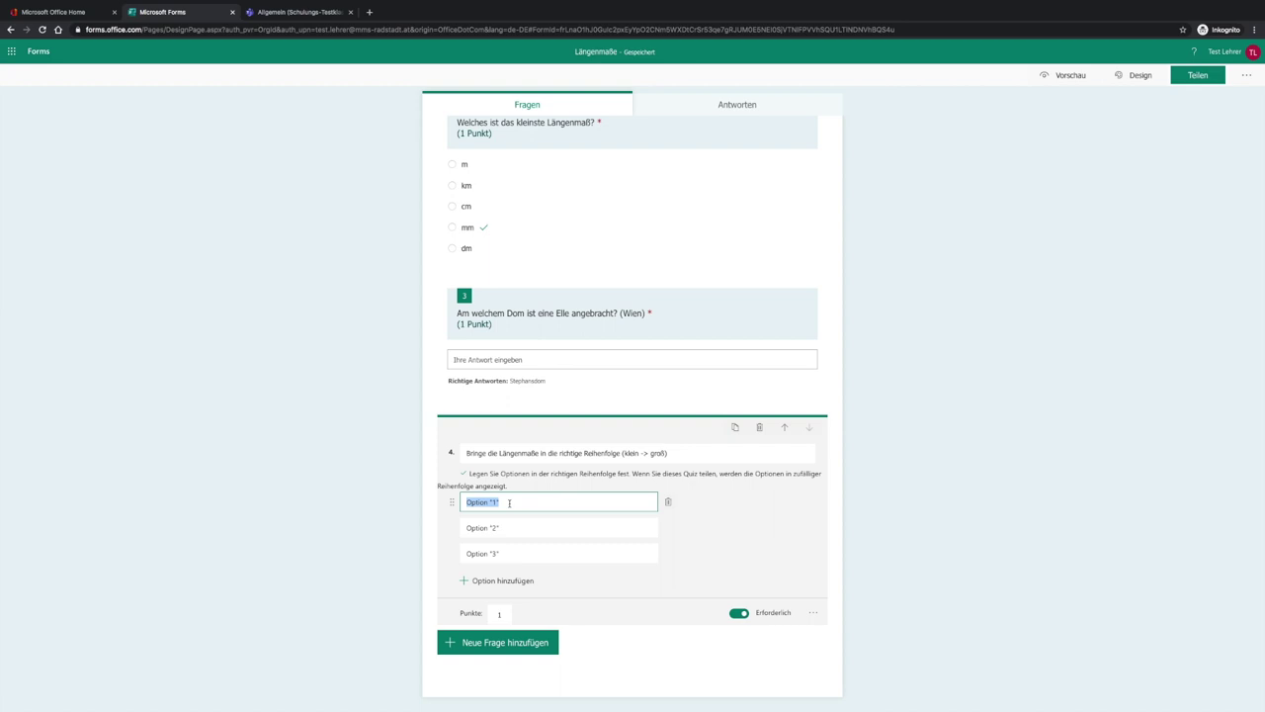
{"action": "type", "text": "mm"}
{"action": "left_click", "coordinate": [512, 527]}
{"action": "type", "text": "cm"}
{"action": "left_click", "coordinate": [508, 554]}
{"action": "type", "text": "dm"}
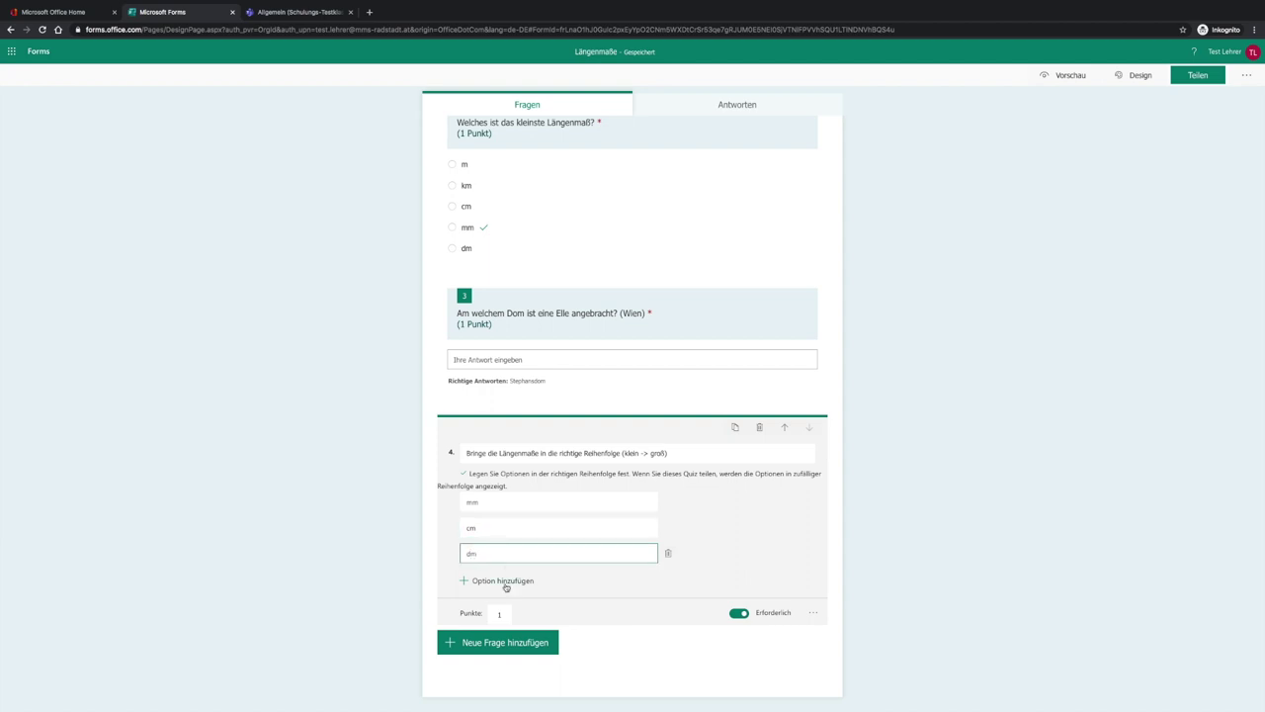
{"action": "left_click", "coordinate": [504, 583]}
{"action": "type", "text": "m"}
{"action": "left_click", "coordinate": [504, 583]}
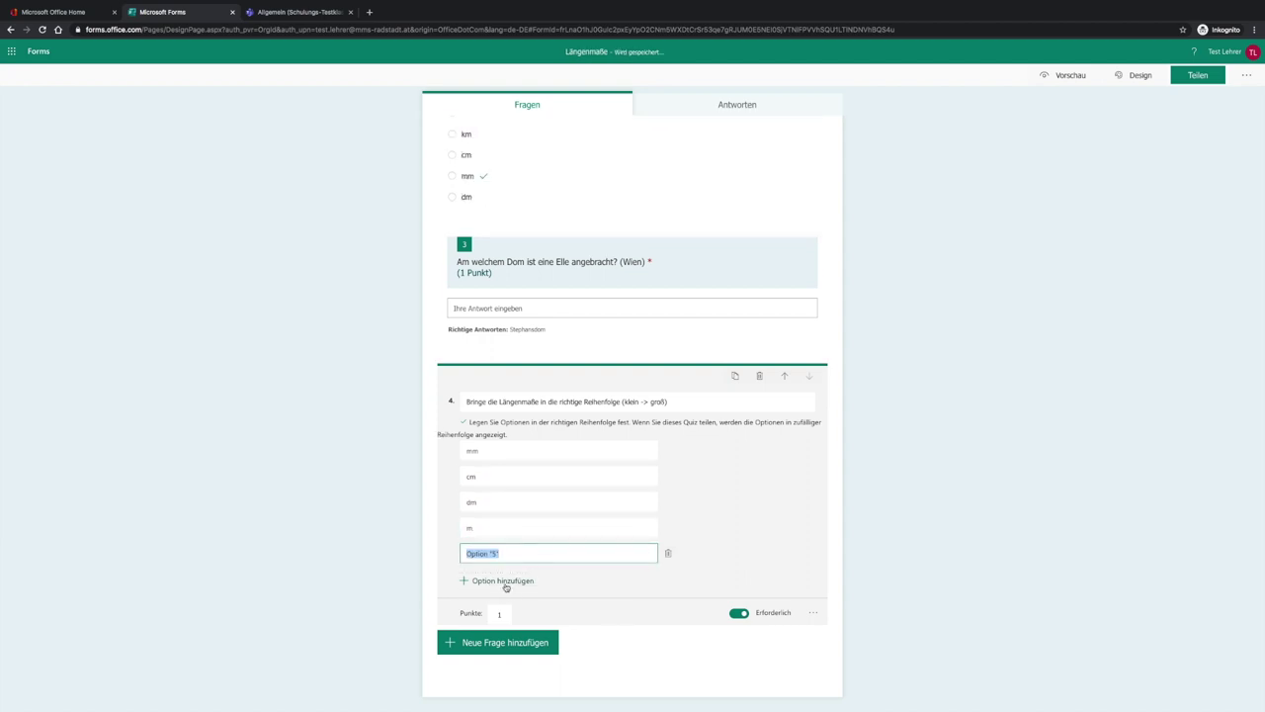
{"action": "type", "text": "km"}
{"action": "left_click", "coordinate": [754, 571]}
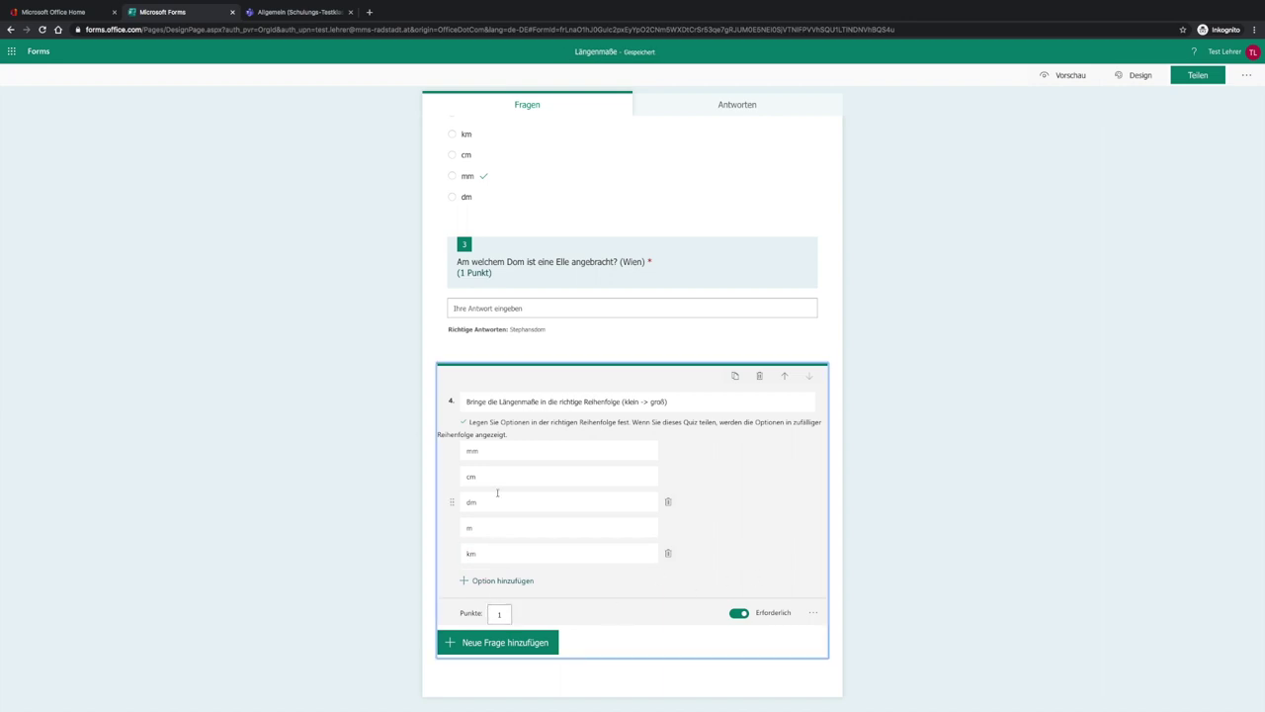
Set the ranking question's score to 2 points
{"action": "left_click", "coordinate": [526, 553]}
{"action": "left_click", "coordinate": [499, 614]}
{"action": "type", "text": "2"}
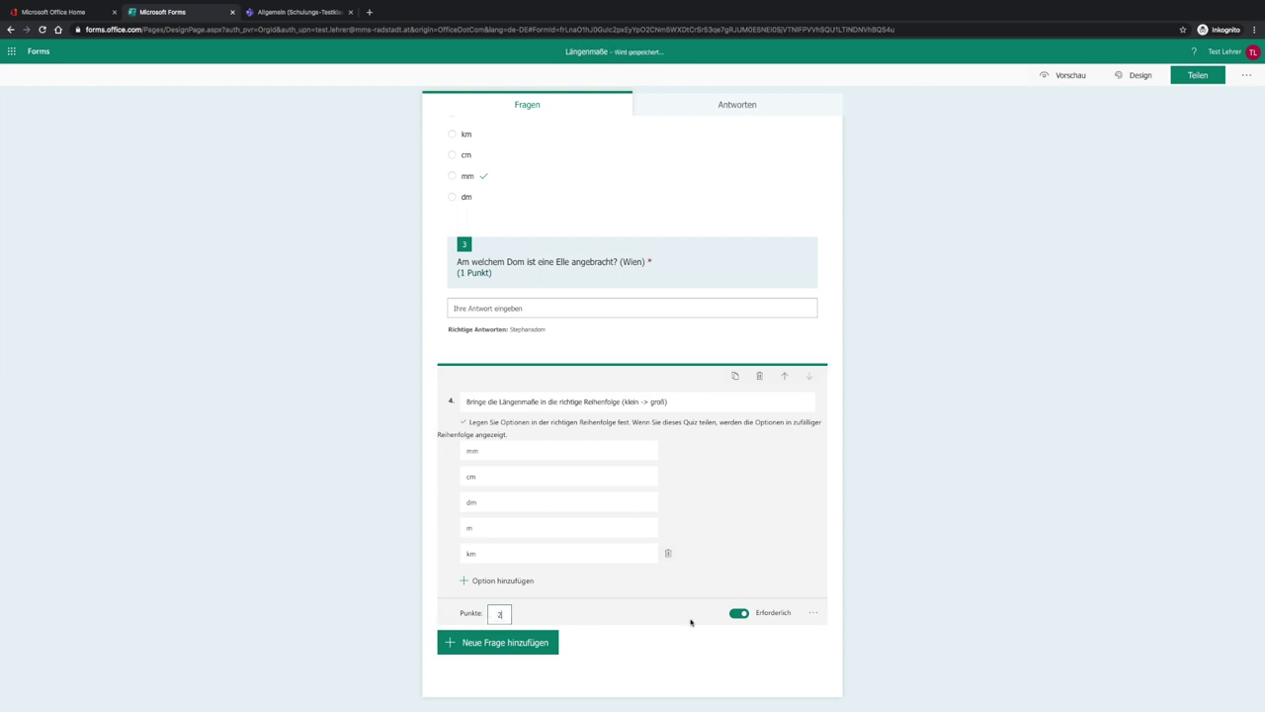
Add a file upload question reading "Poste ein Bild von einem Gegenstand, der ca. 1 dm lang ist!"
{"action": "left_click", "coordinate": [524, 643]}
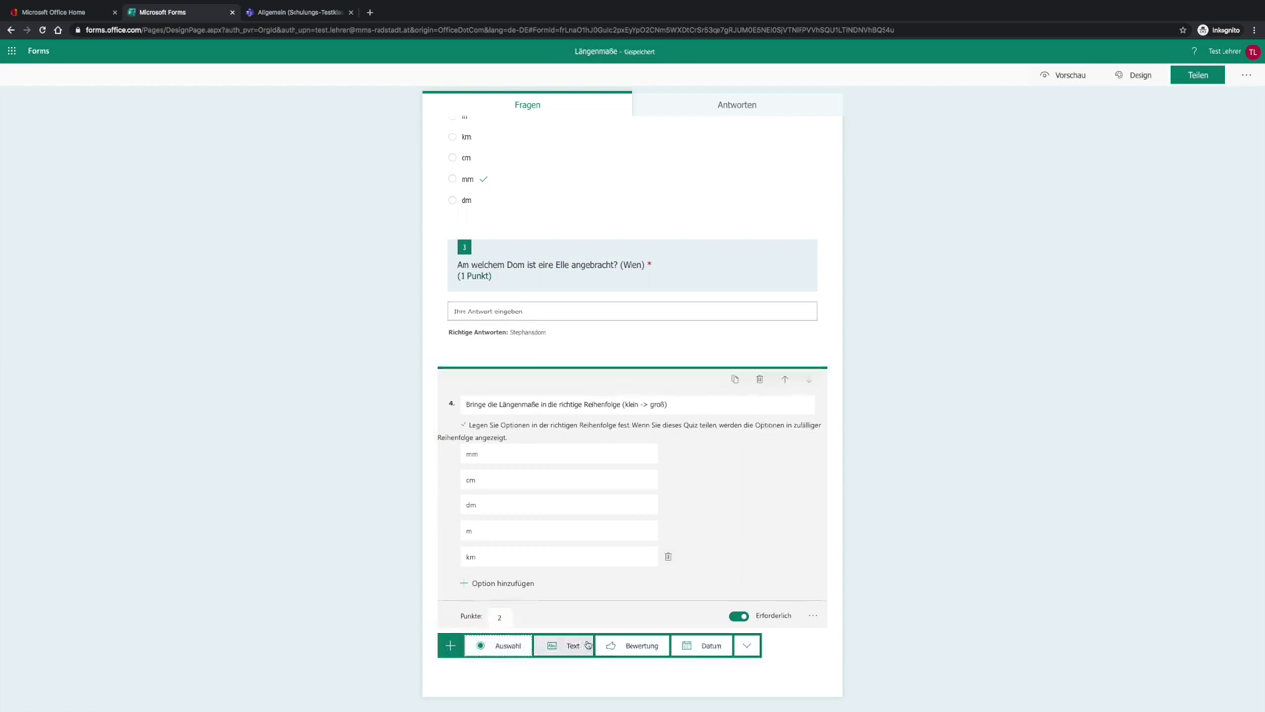
{"action": "left_click", "coordinate": [748, 645]}
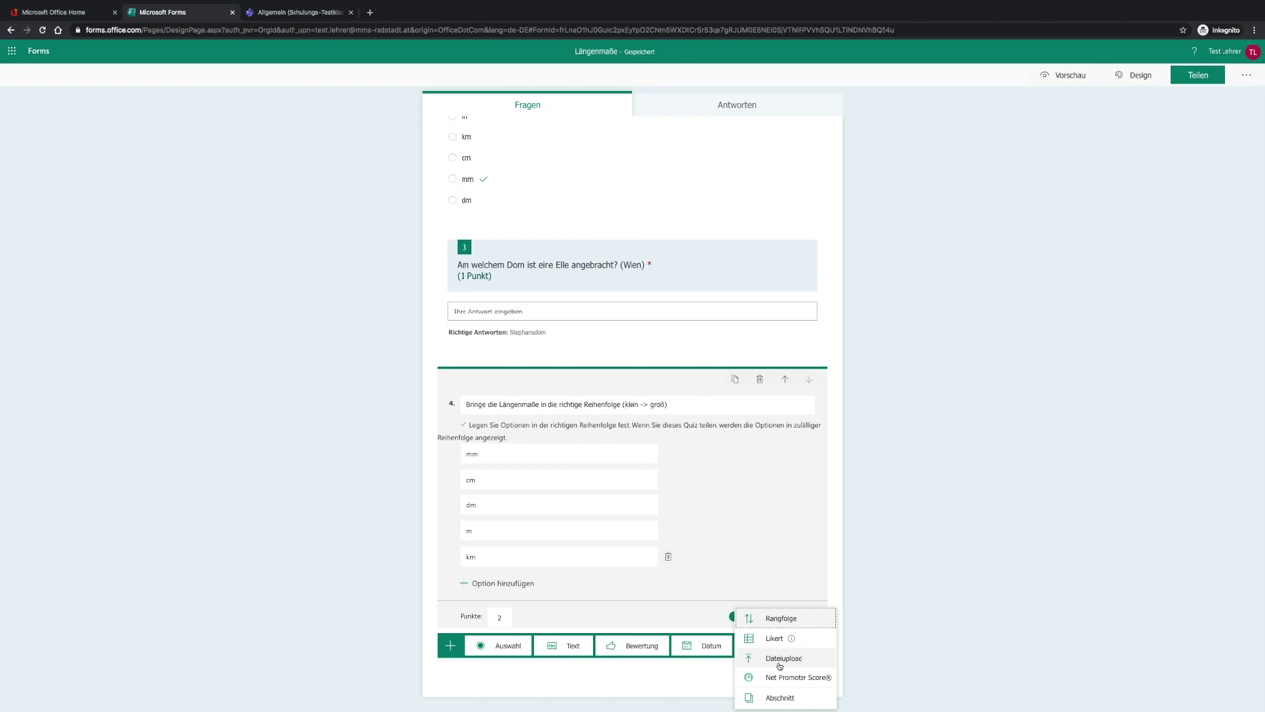
{"action": "left_click", "coordinate": [777, 662]}
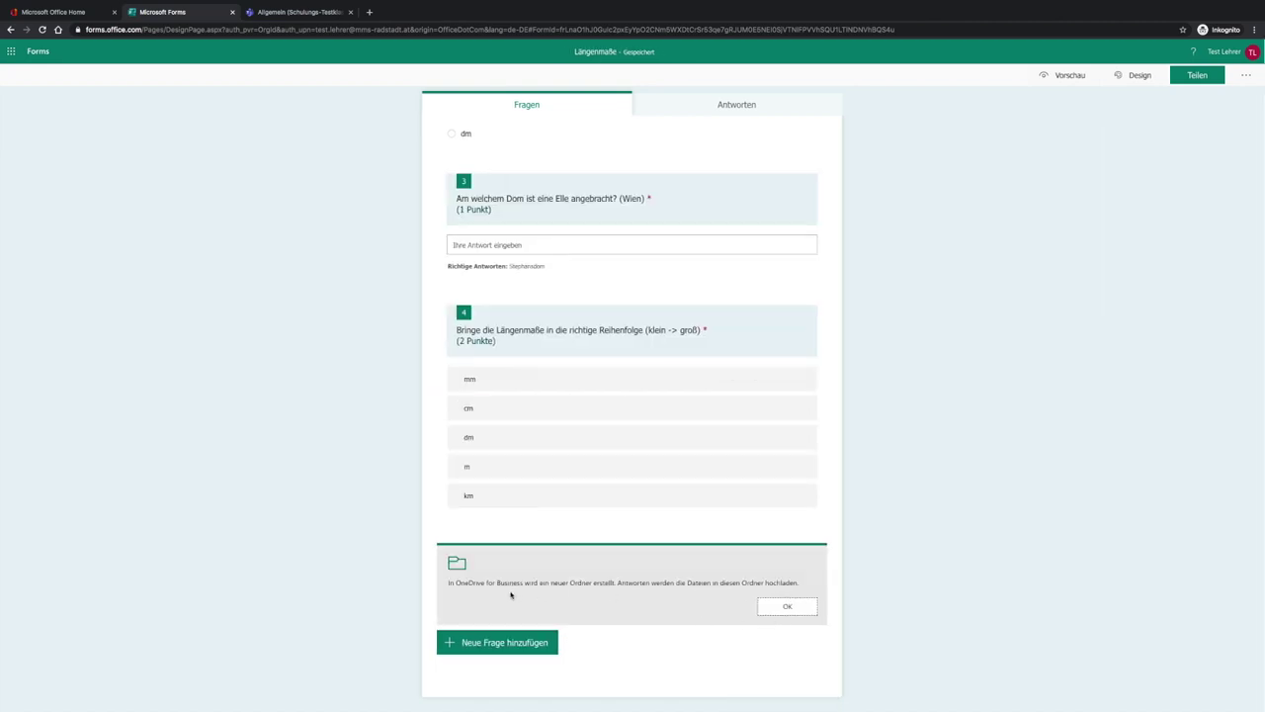
{"action": "left_click", "coordinate": [777, 608]}
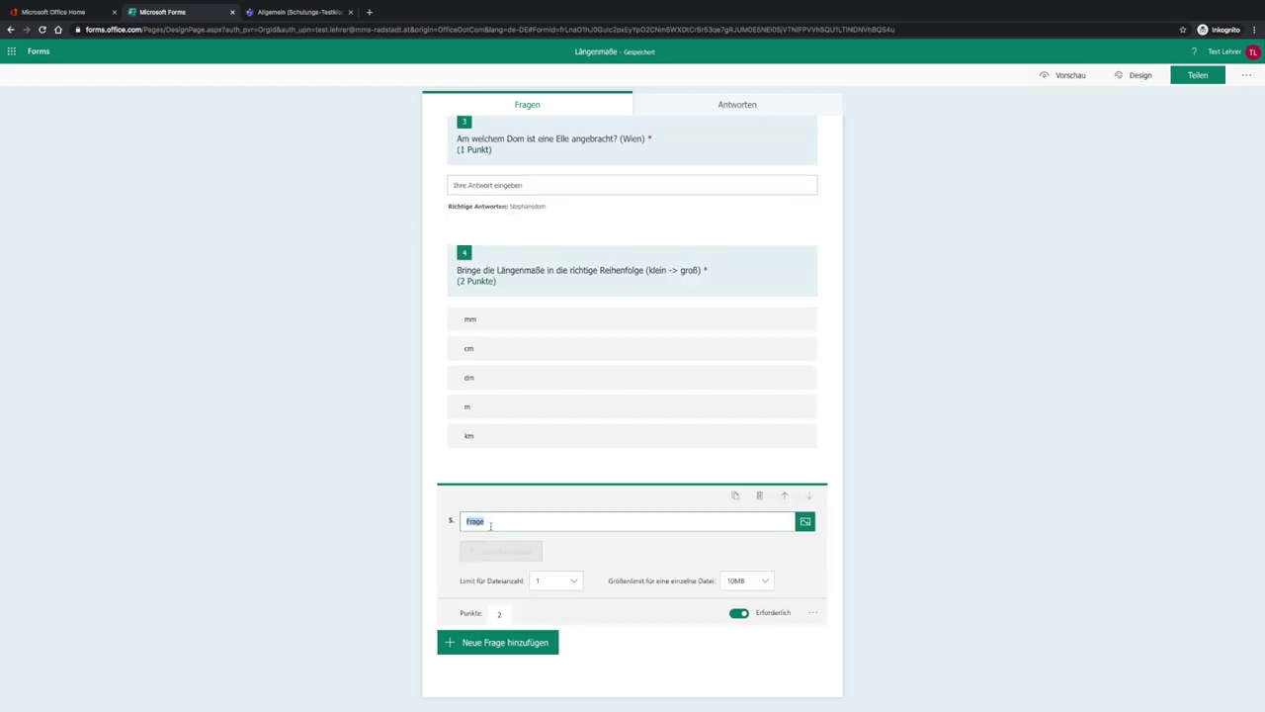
{"action": "type", "text": "Poste ein Bild von einem Geg"}
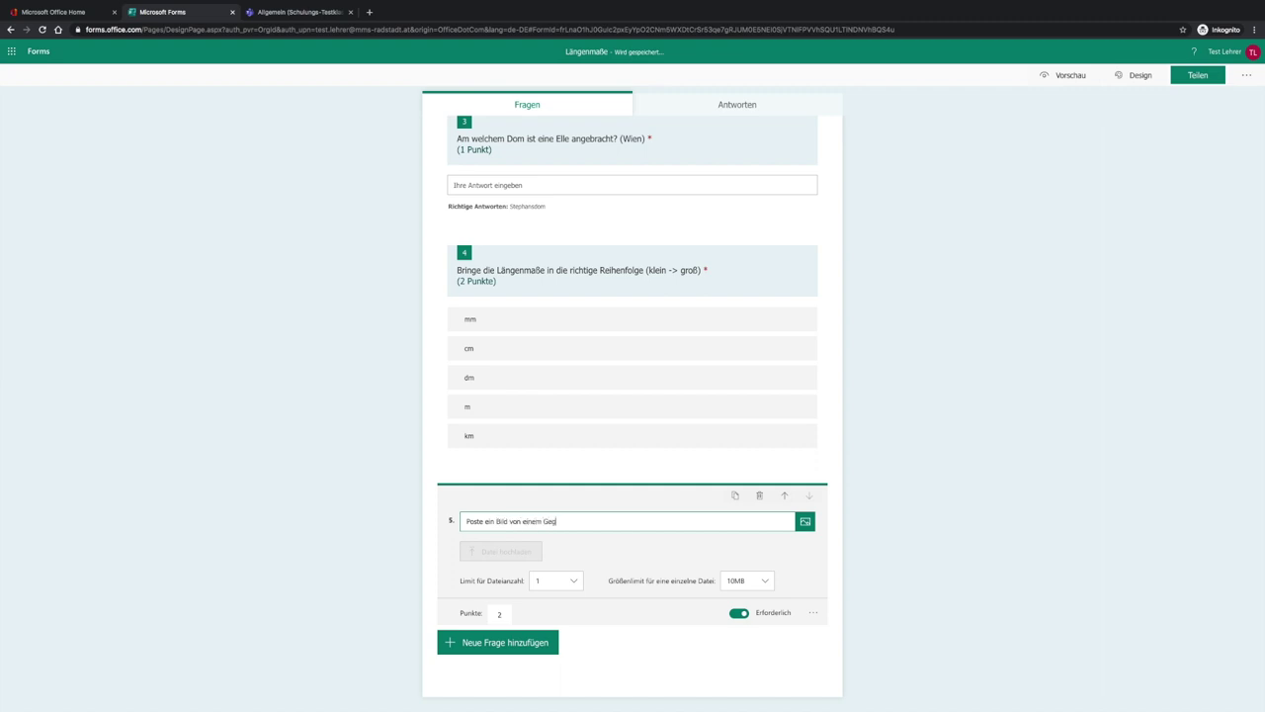
{"action": "type", "text": "enstand, der ca. 1 dm lang ist!"}
Check the file size limit choices for the upload question and set its score to 1 point
{"action": "left_click", "coordinate": [765, 585]}
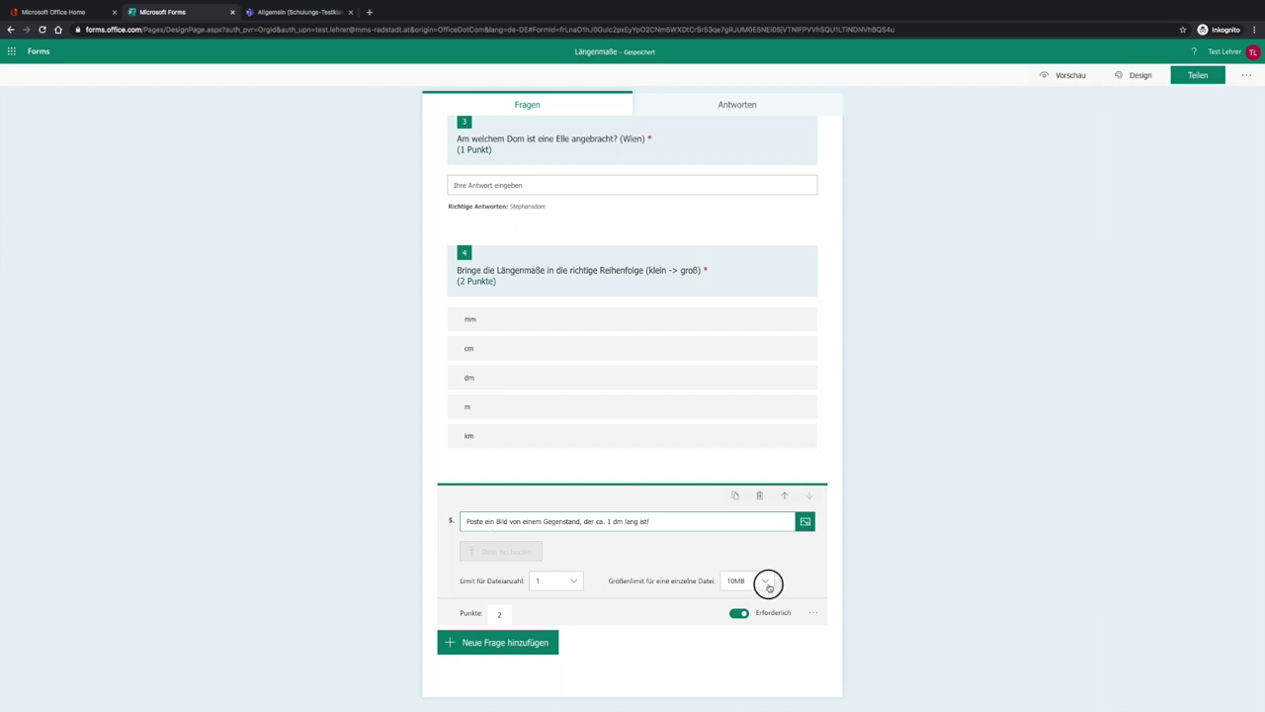
{"action": "left_click", "coordinate": [785, 572]}
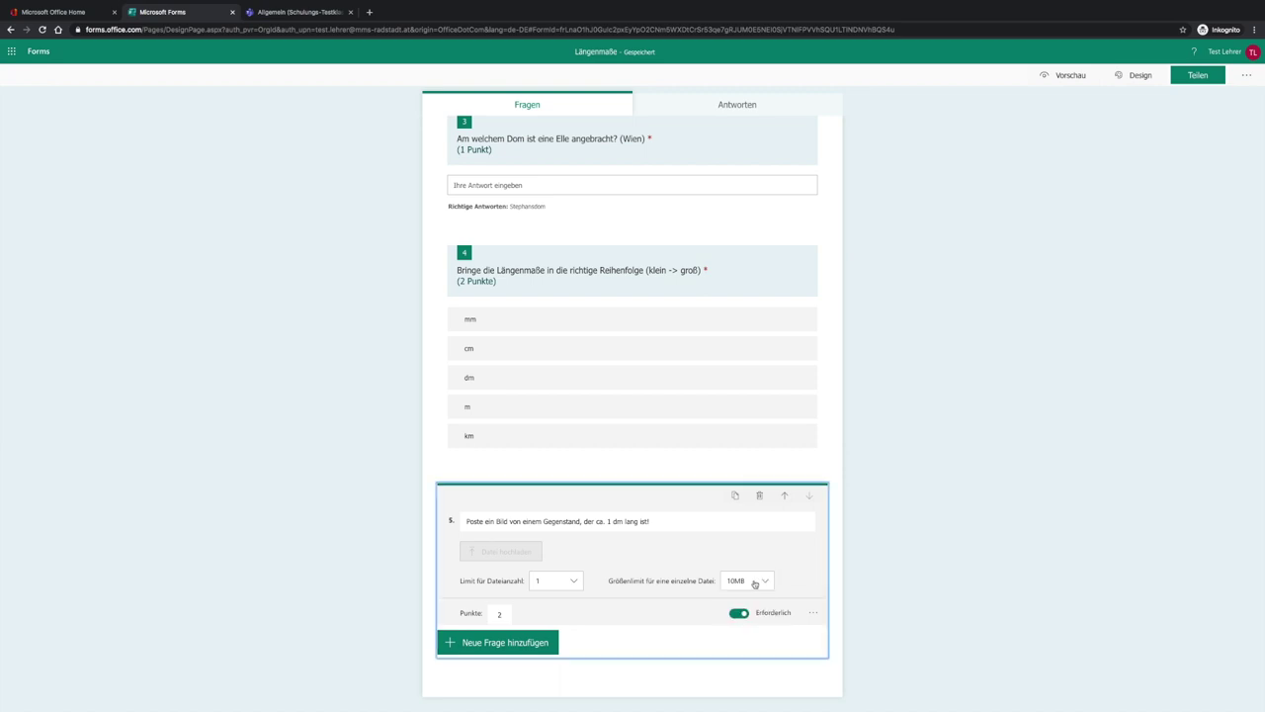
{"action": "double_click", "coordinate": [498, 613]}
{"action": "type", "text": "1"}
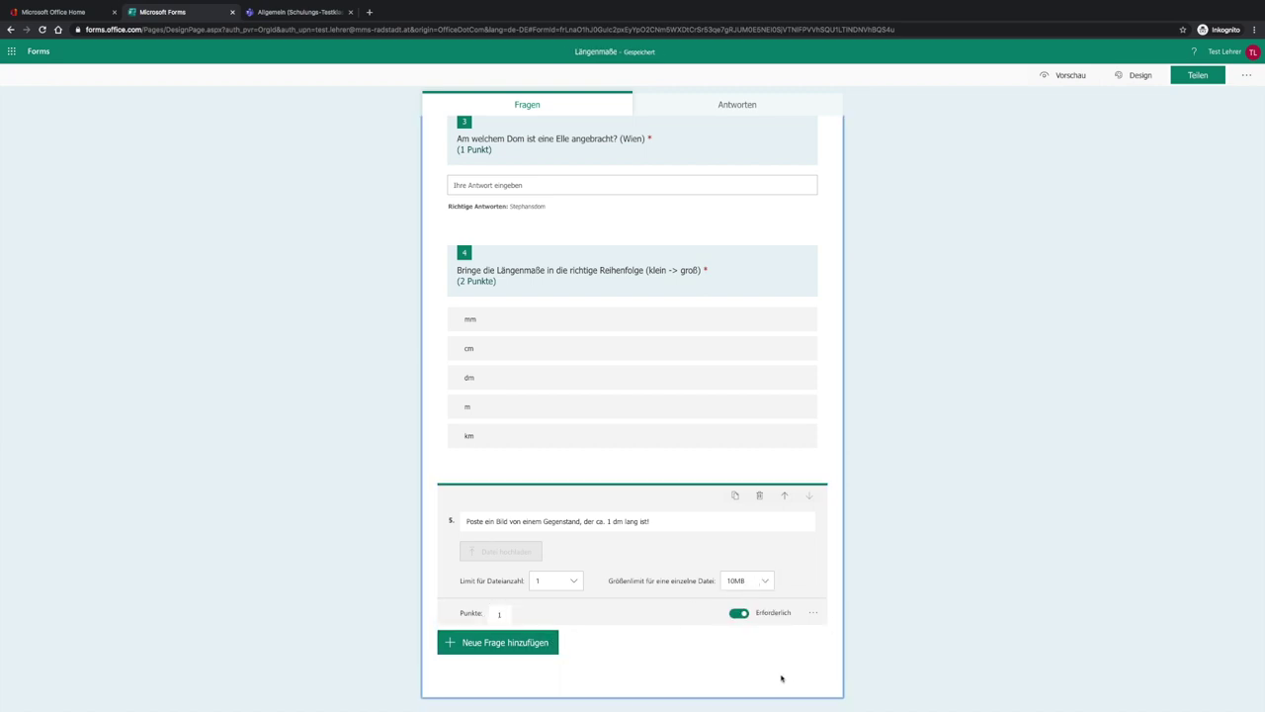
{"action": "left_click", "coordinate": [943, 584]}
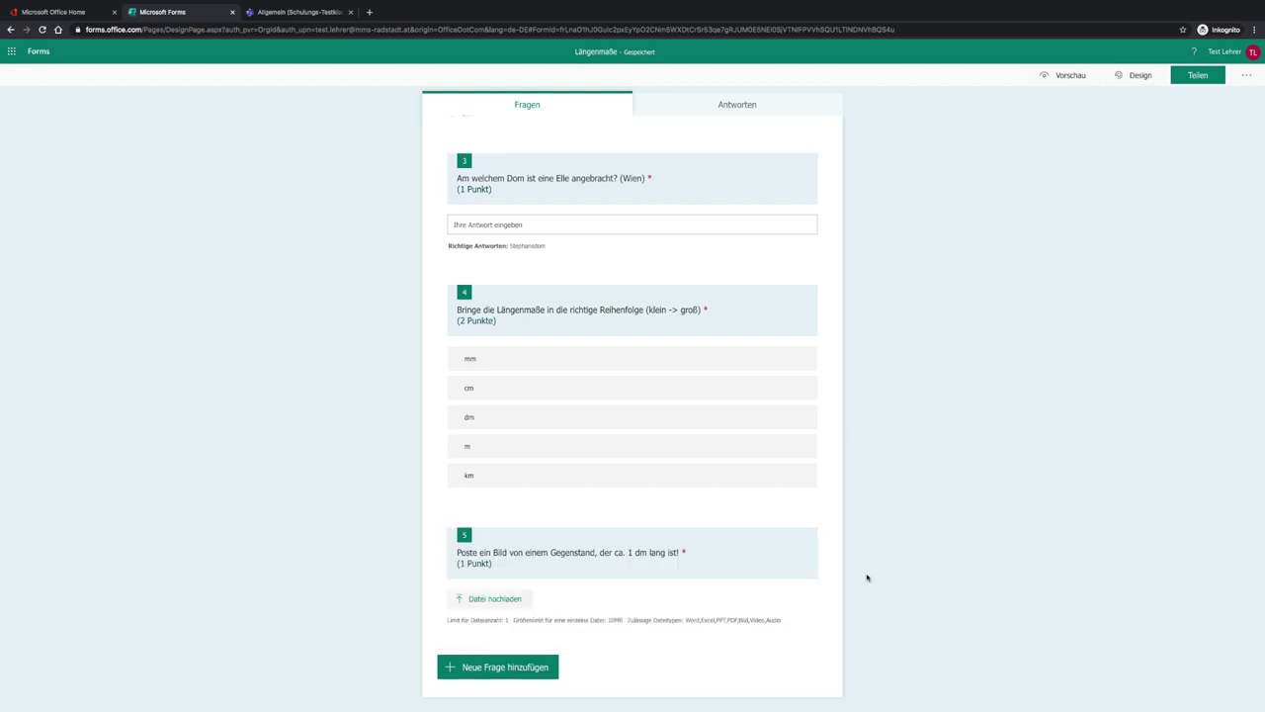
Preview the whole quiz as it appears on a computer
{"action": "scroll", "coordinate": [870, 577], "scroll_direction": "up", "scroll_amount": 3}
{"action": "scroll", "coordinate": [869, 577], "scroll_direction": "up", "scroll_amount": 3}
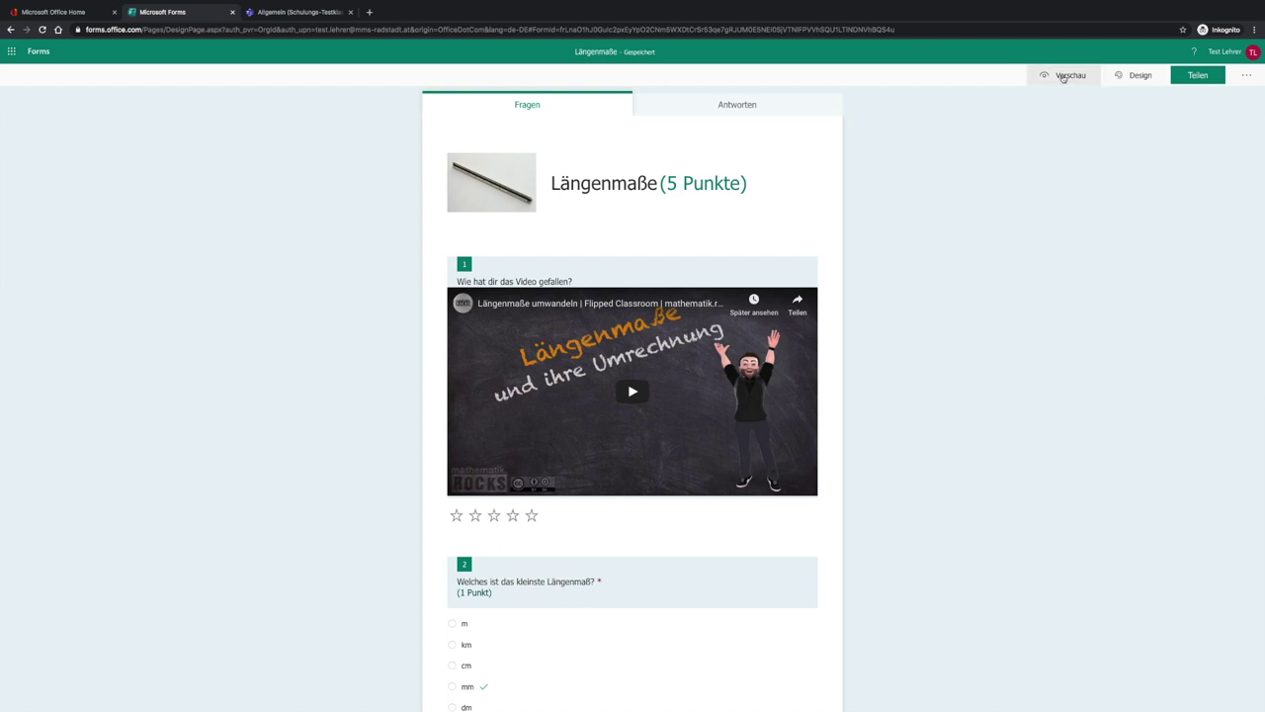
{"action": "left_click", "coordinate": [1063, 78]}
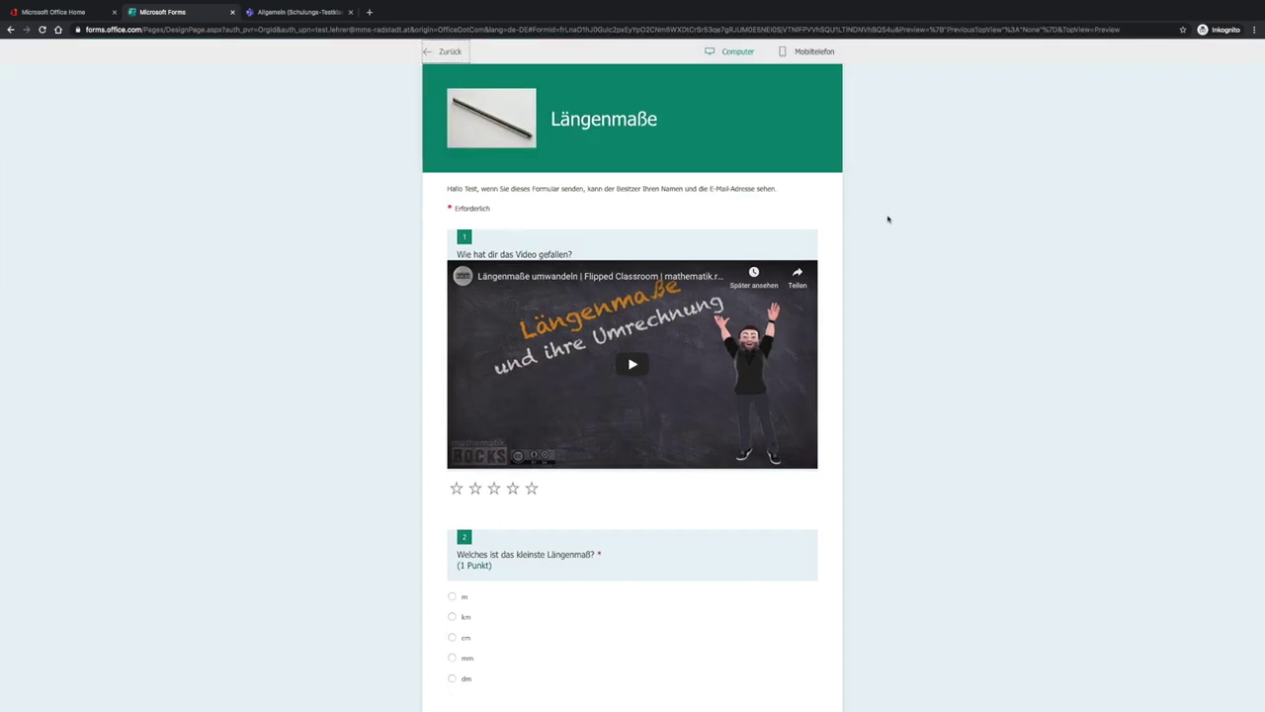
{"action": "scroll", "coordinate": [856, 278], "scroll_direction": "down", "scroll_amount": 6}
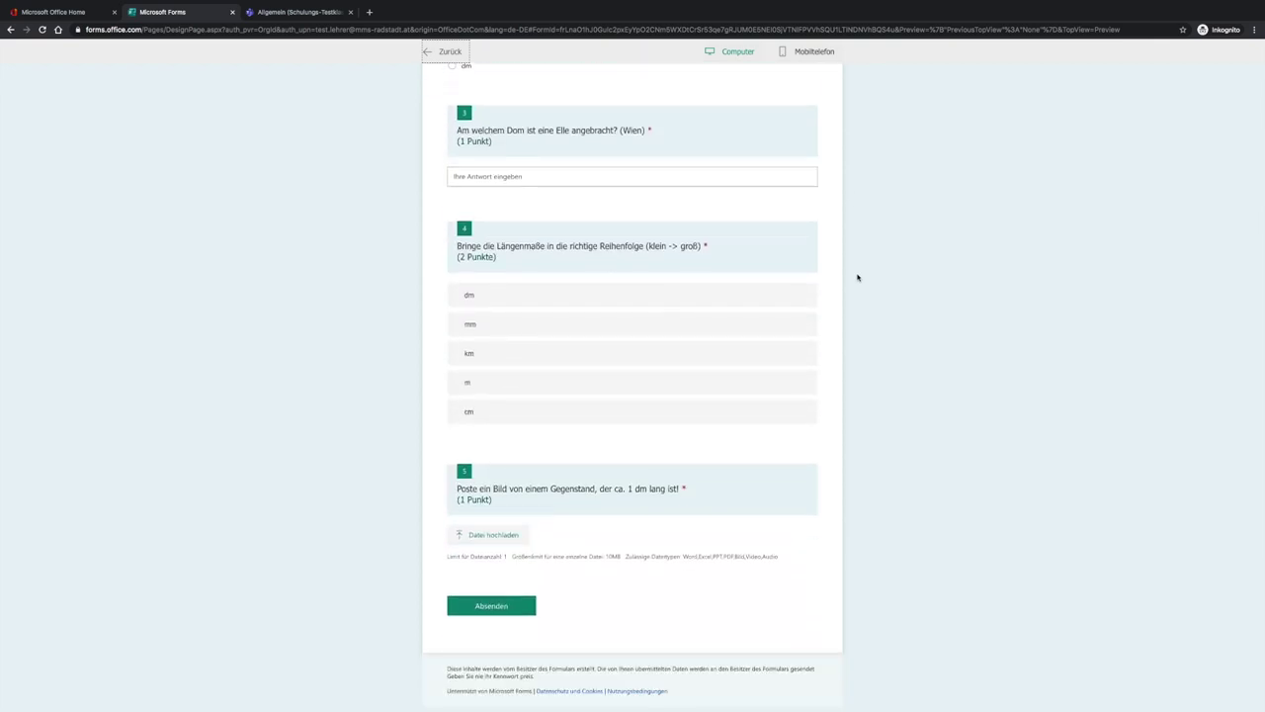
{"action": "scroll", "coordinate": [856, 278], "scroll_direction": "up", "scroll_amount": 7}
Preview the quiz in the mobile phone view and return to editing
{"action": "left_click", "coordinate": [811, 56]}
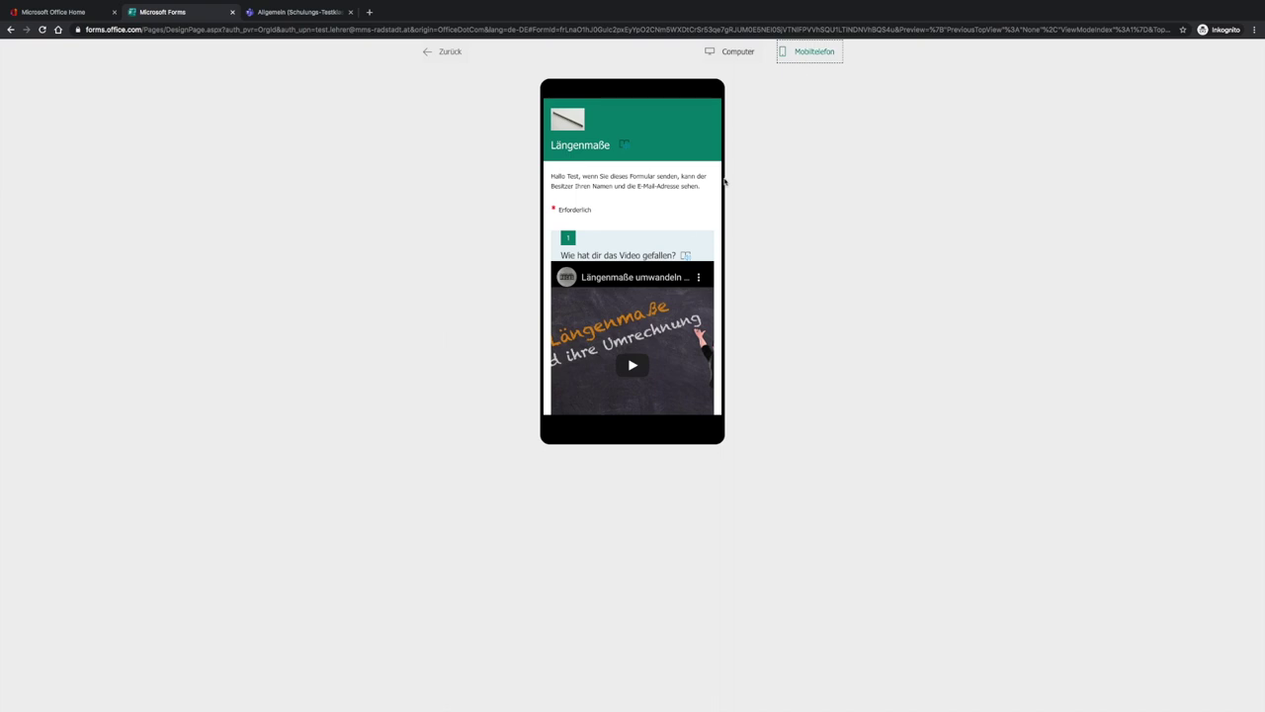
{"action": "scroll", "coordinate": [683, 230], "scroll_direction": "down", "scroll_amount": 3}
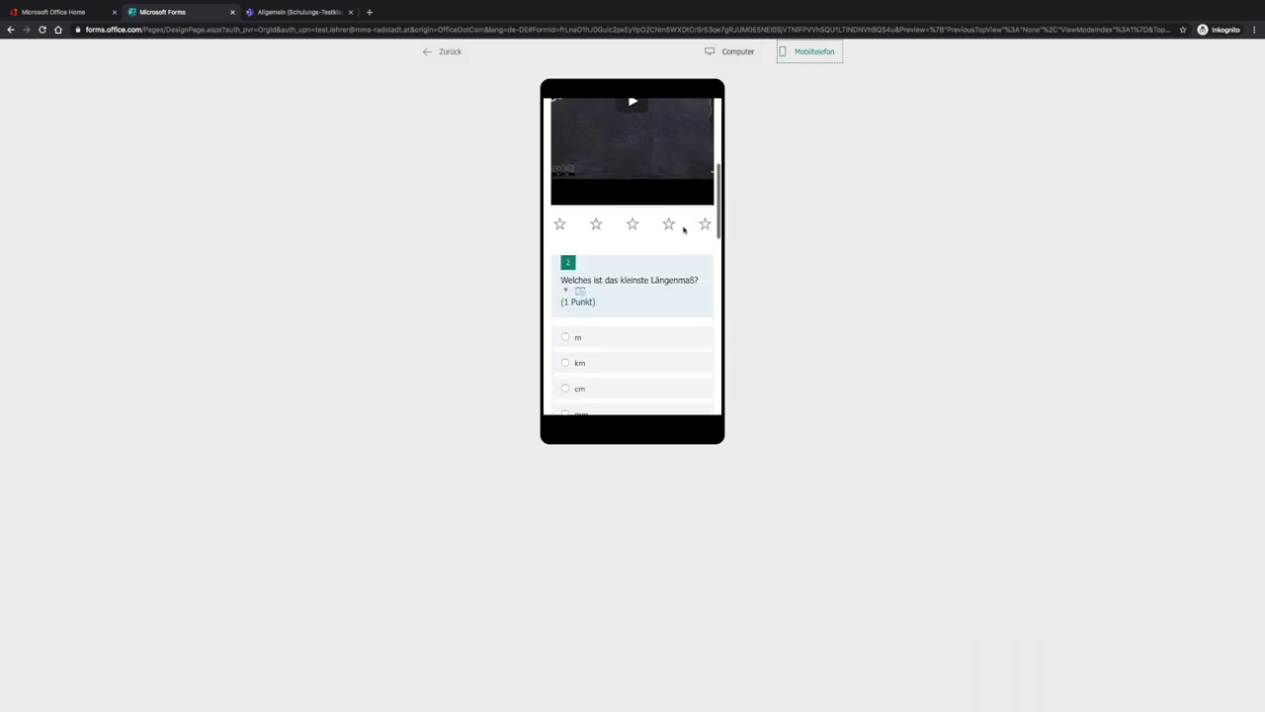
{"action": "scroll", "coordinate": [683, 230], "scroll_direction": "up", "scroll_amount": 3}
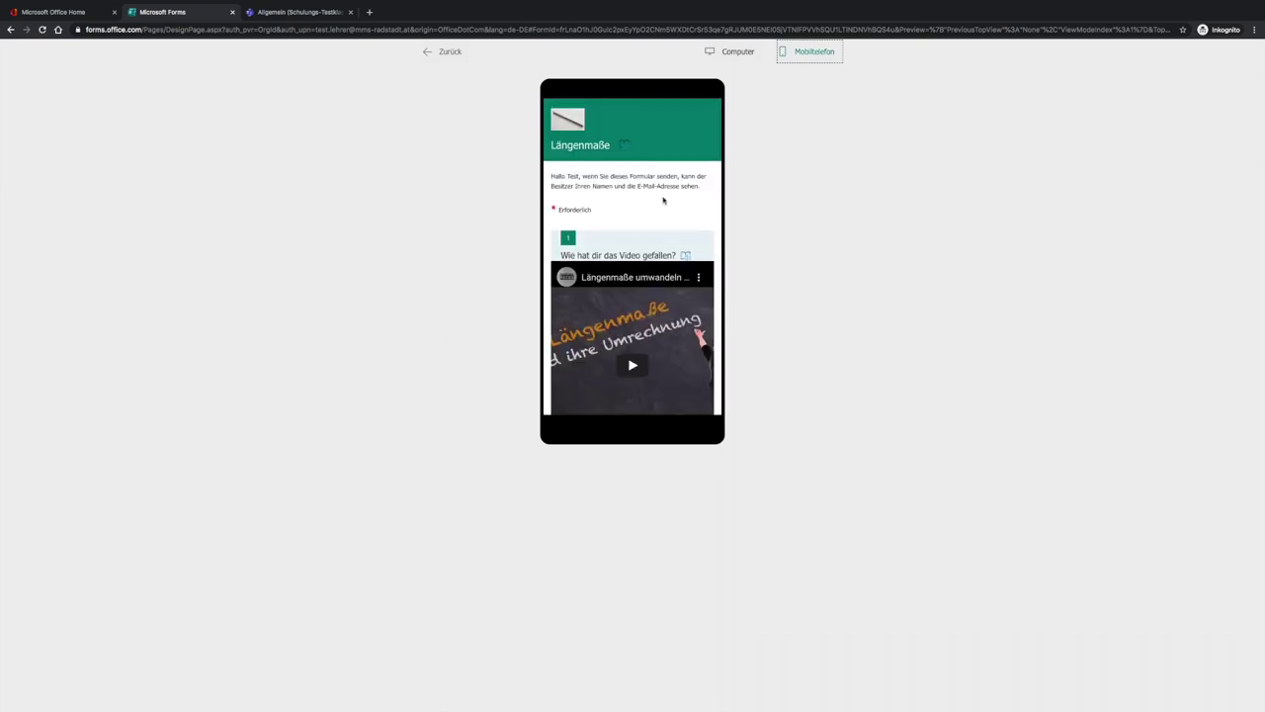
{"action": "left_click", "coordinate": [447, 51]}
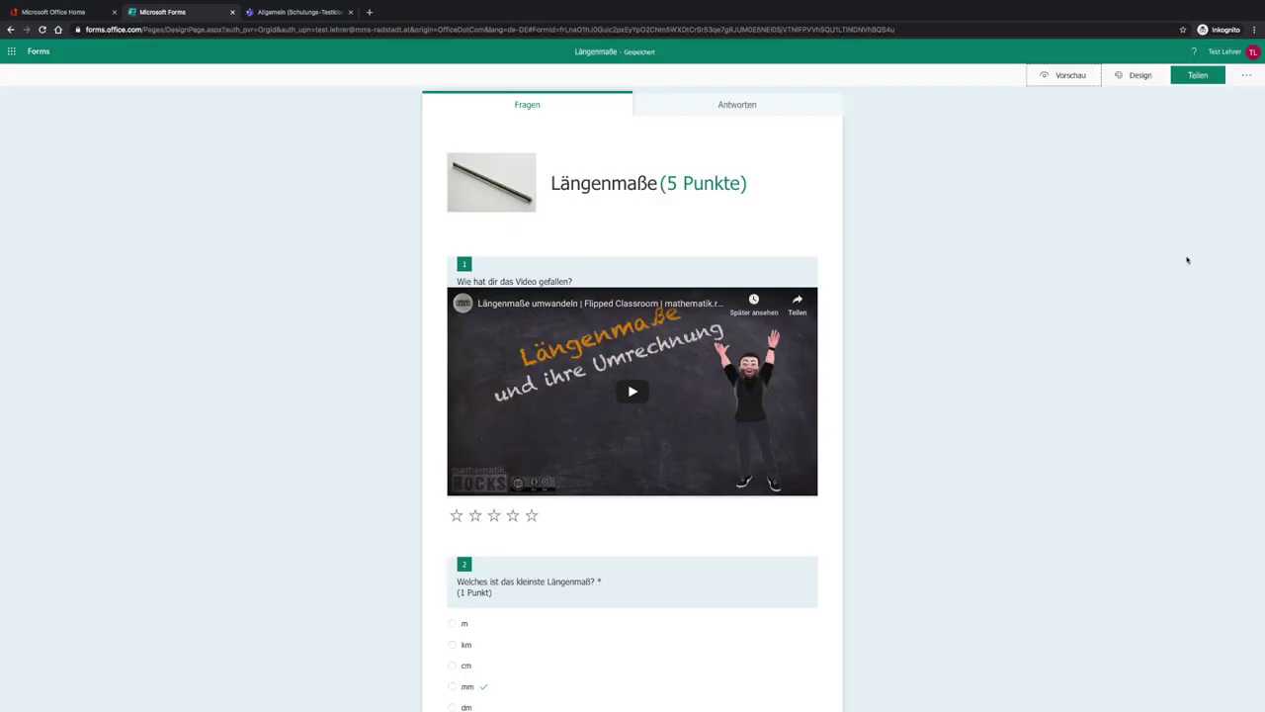
Apply the green chemistry lab theme with flasks and a blackboard to the quiz
{"action": "left_click", "coordinate": [1137, 75]}
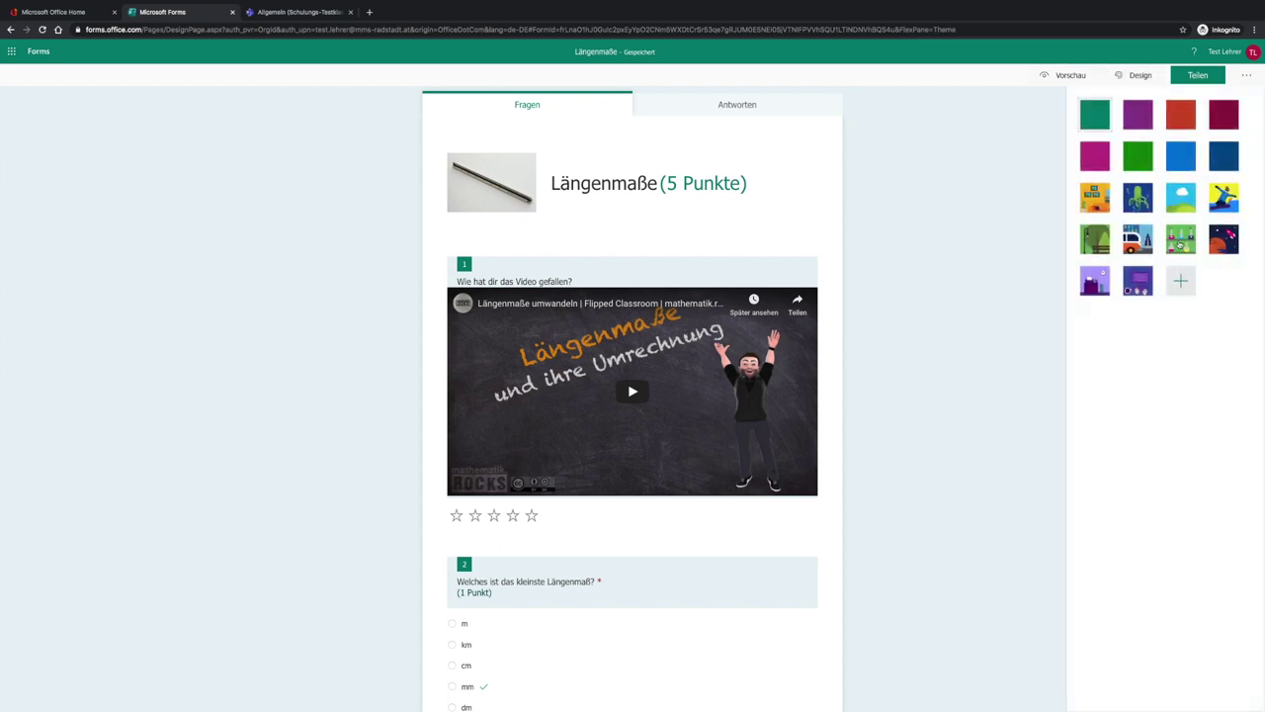
{"action": "left_click", "coordinate": [1181, 247]}
{"action": "left_click", "coordinate": [947, 234]}
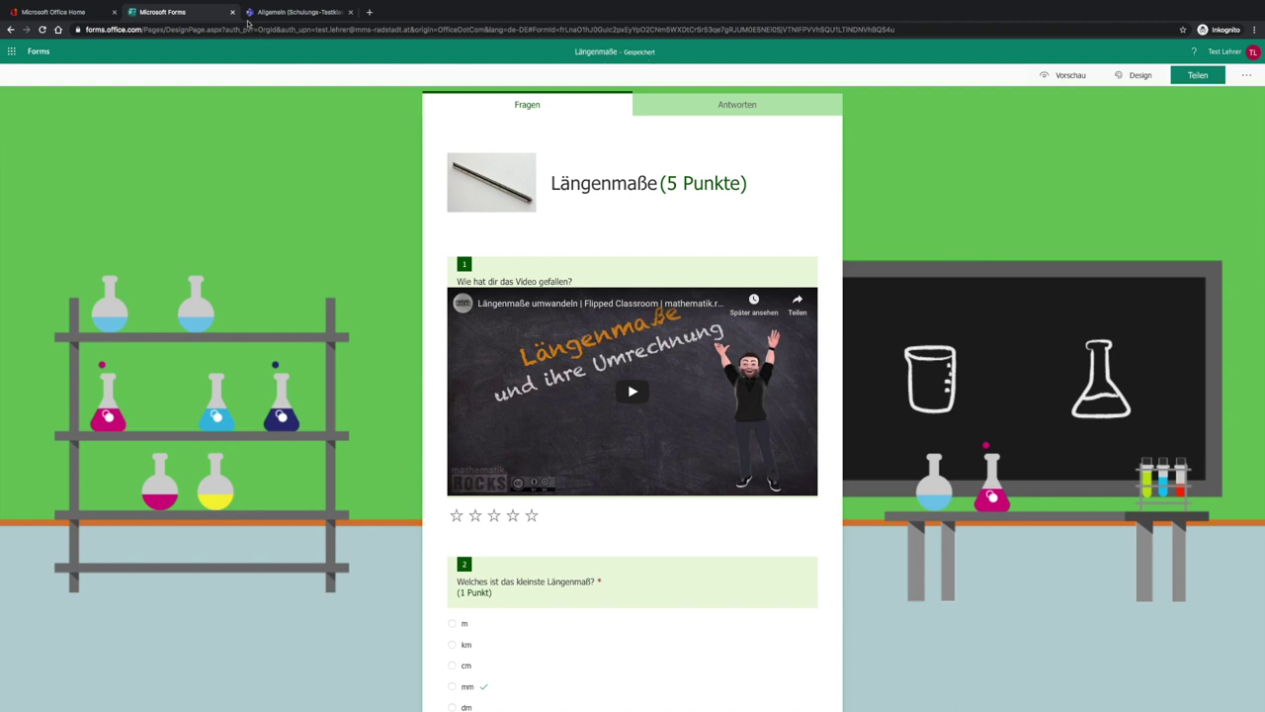
Close the quiz, switch to Microsoft Teams and start adding a Forms tab to the channel "02 - Längenmaße"
{"action": "left_click", "coordinate": [232, 12]}
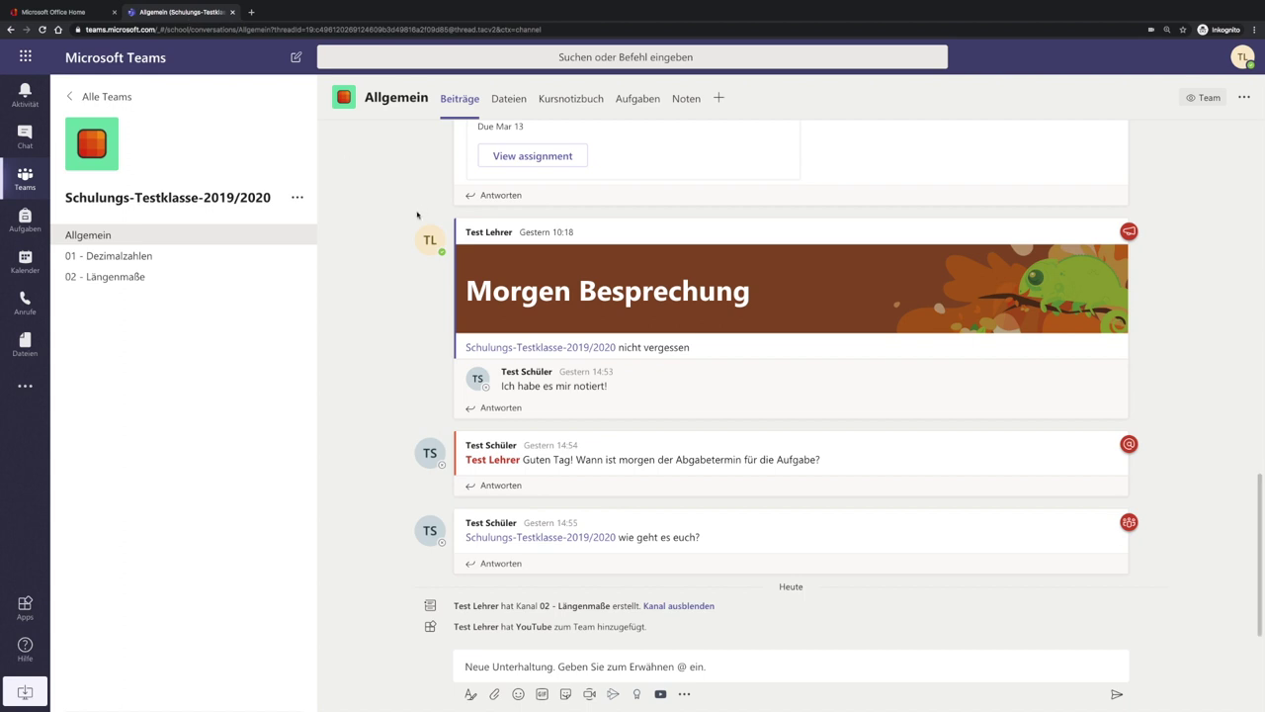
{"action": "left_click", "coordinate": [111, 280]}
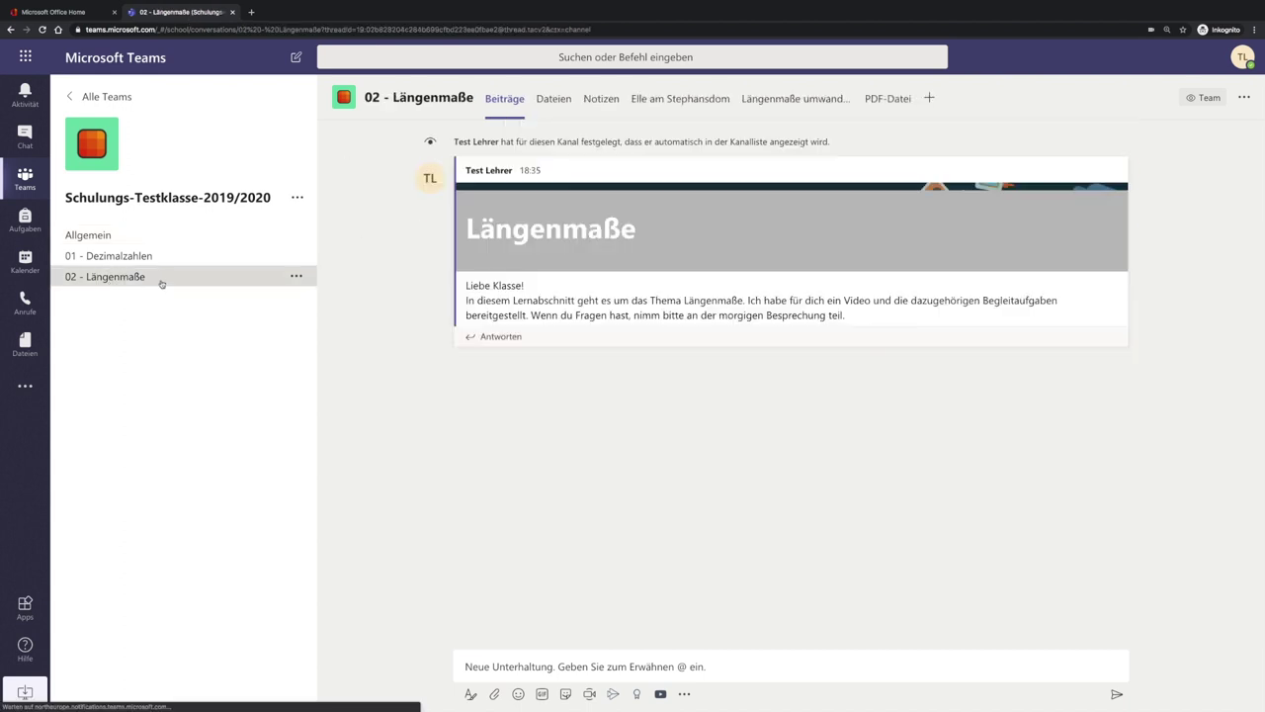
{"action": "left_click", "coordinate": [929, 100]}
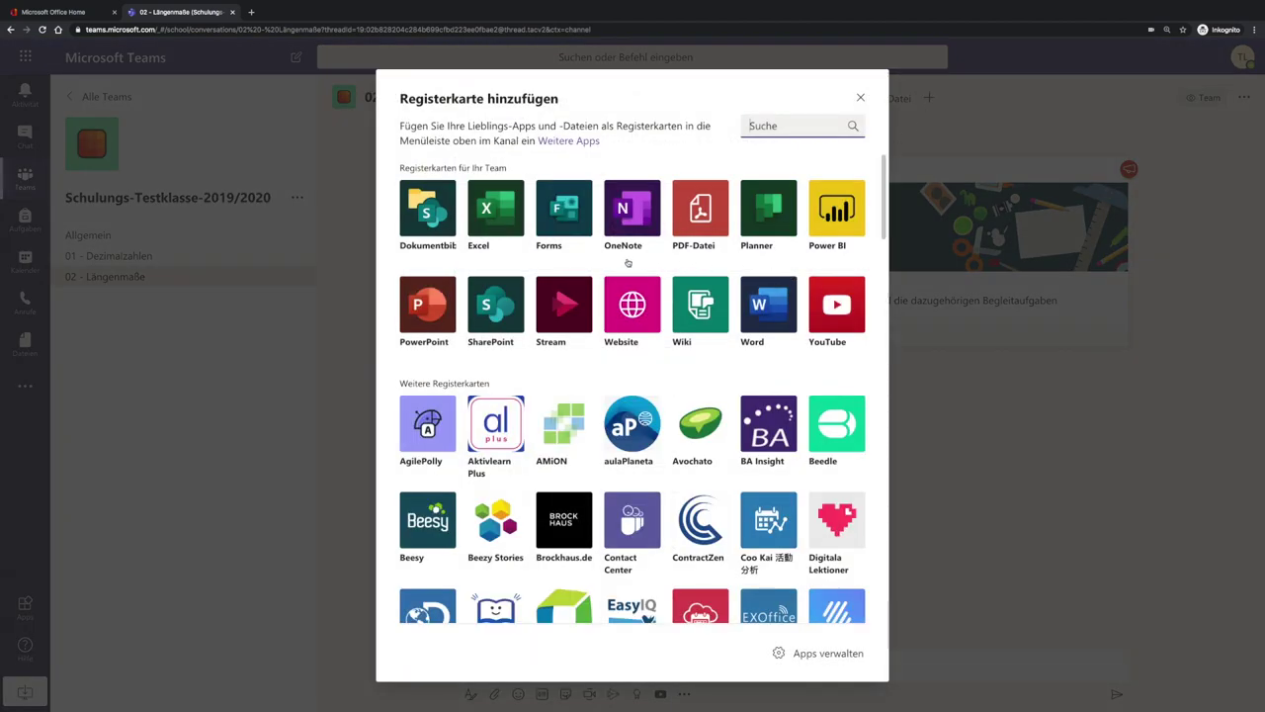
{"action": "left_click", "coordinate": [581, 229]}
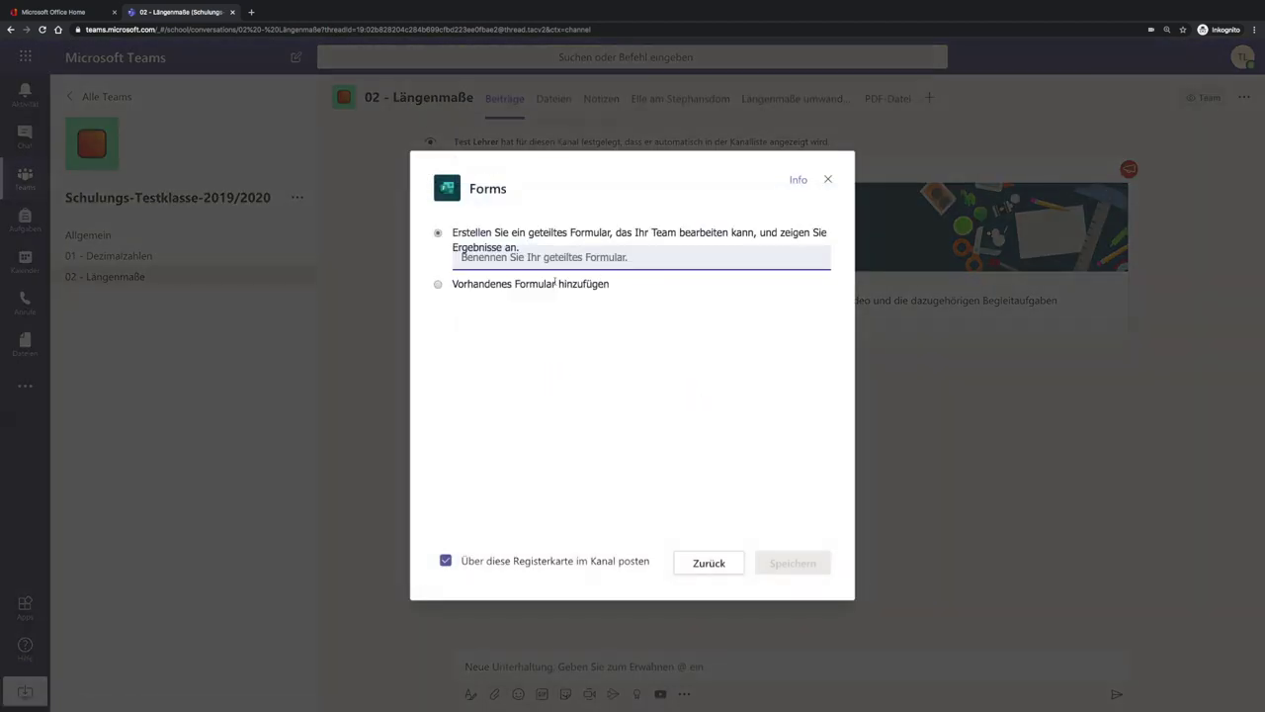
Use the existing form "Längenmaße" for the tab with "Antworten sammeln" and the channel post enabled, and save it
{"action": "left_click", "coordinate": [439, 284]}
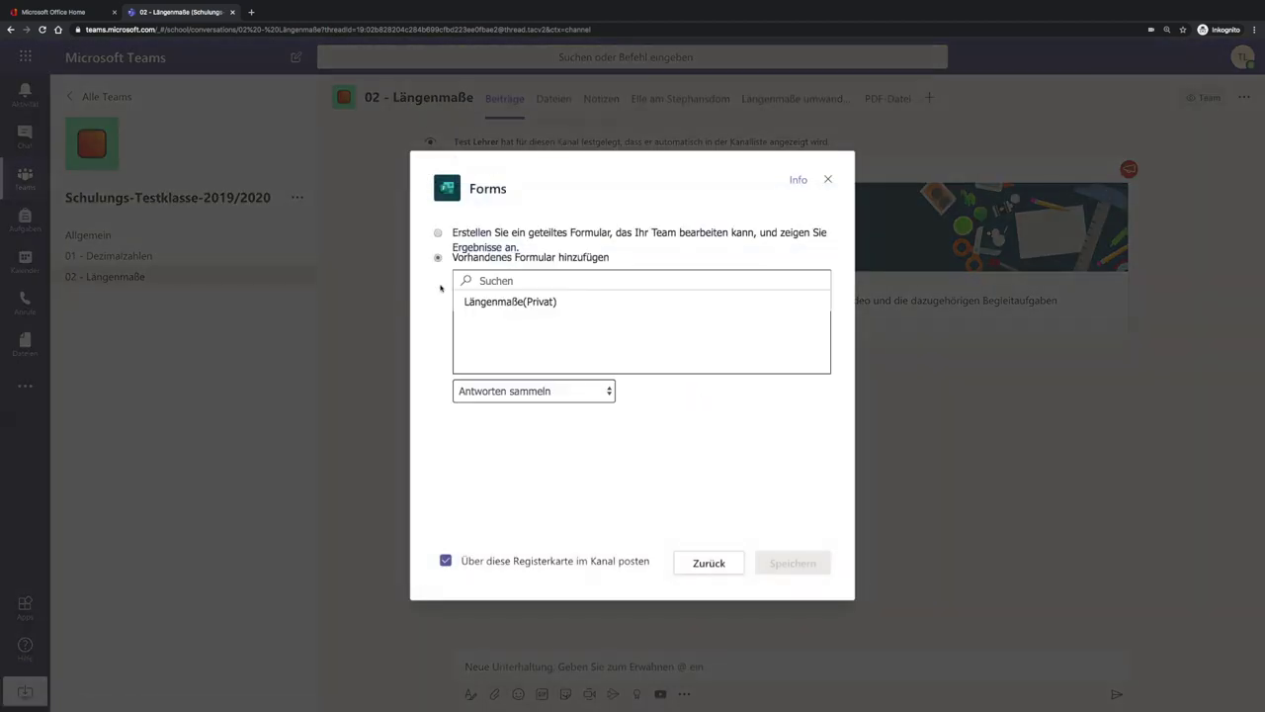
{"action": "left_click", "coordinate": [492, 309]}
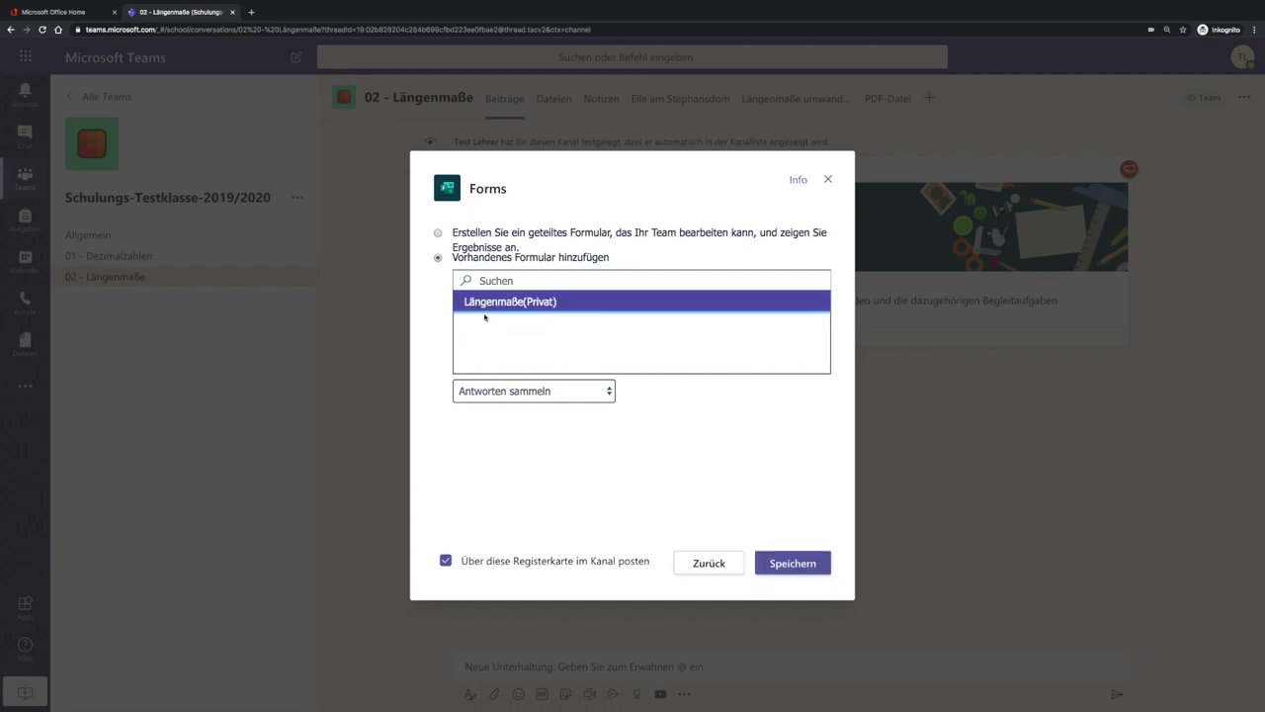
{"action": "left_click", "coordinate": [539, 392]}
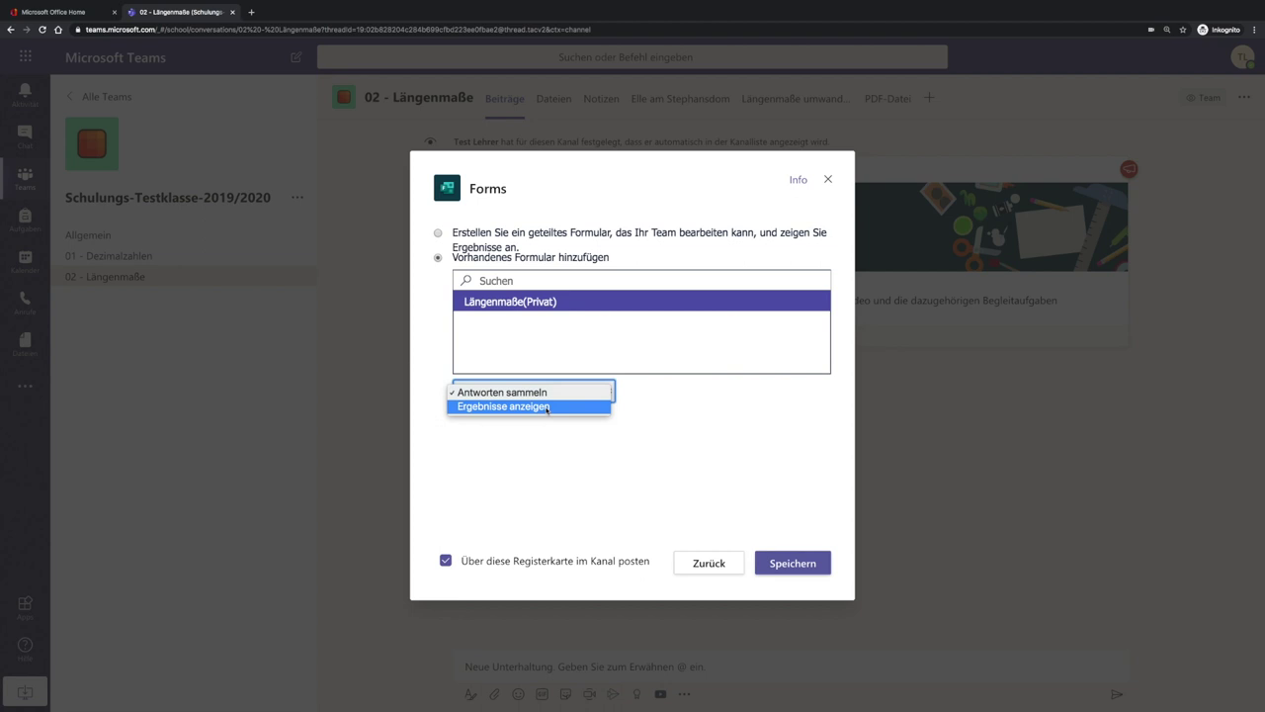
{"action": "left_click", "coordinate": [533, 393]}
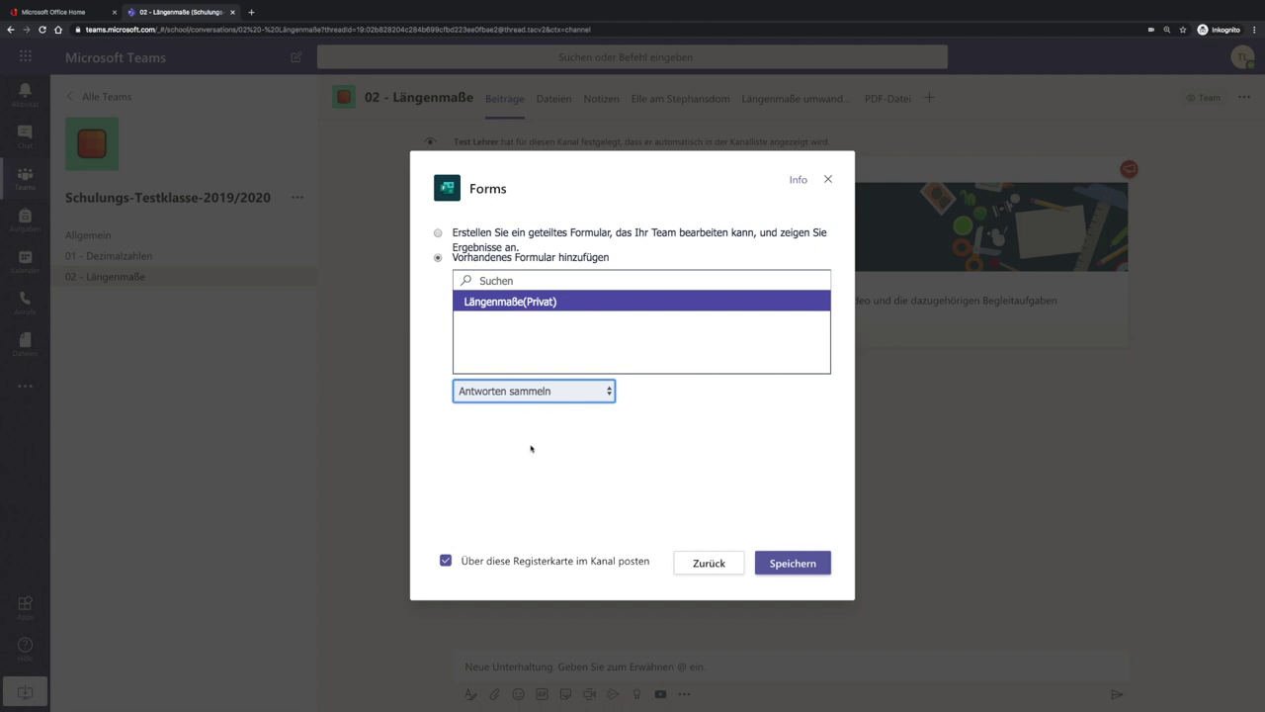
{"action": "left_click", "coordinate": [445, 563]}
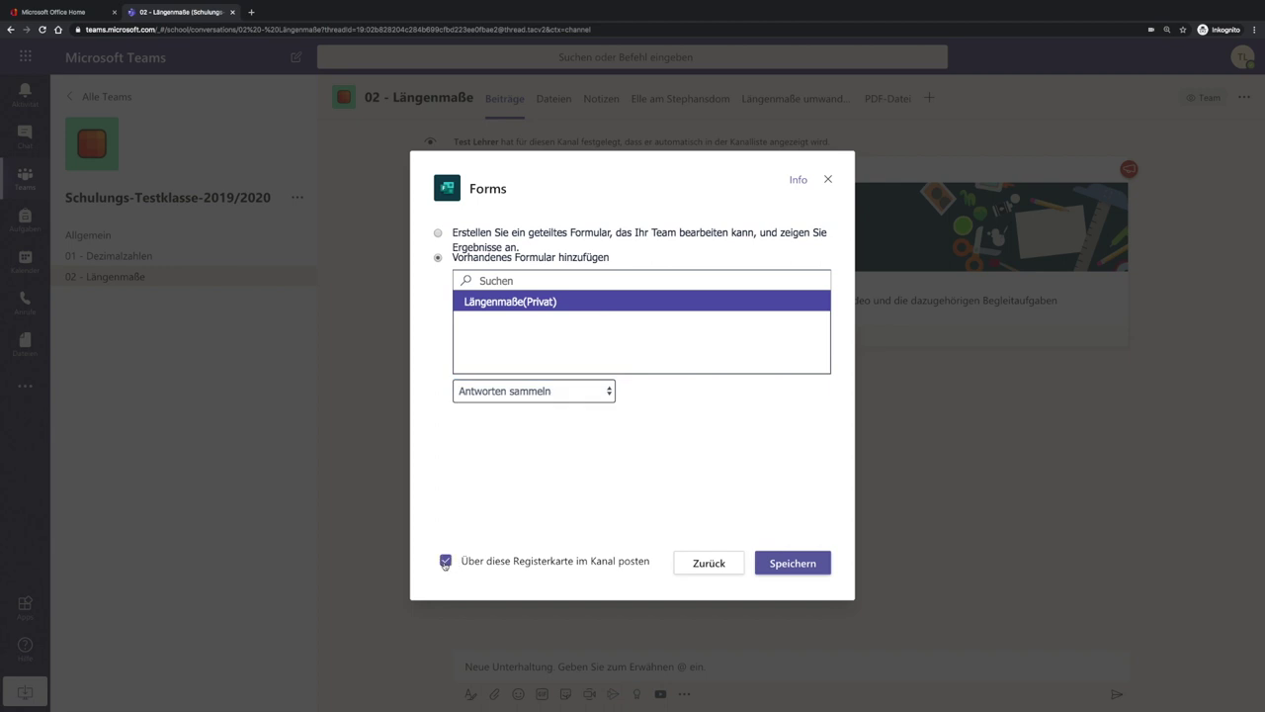
{"action": "left_click", "coordinate": [780, 564]}
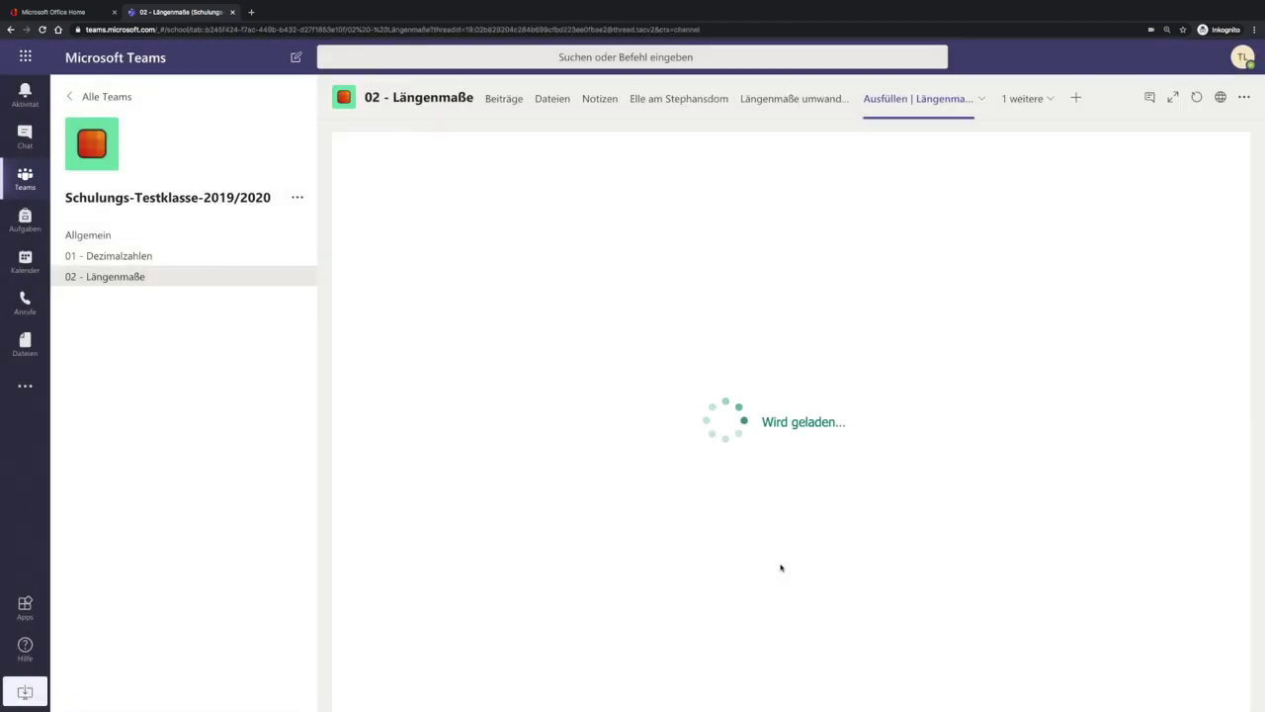